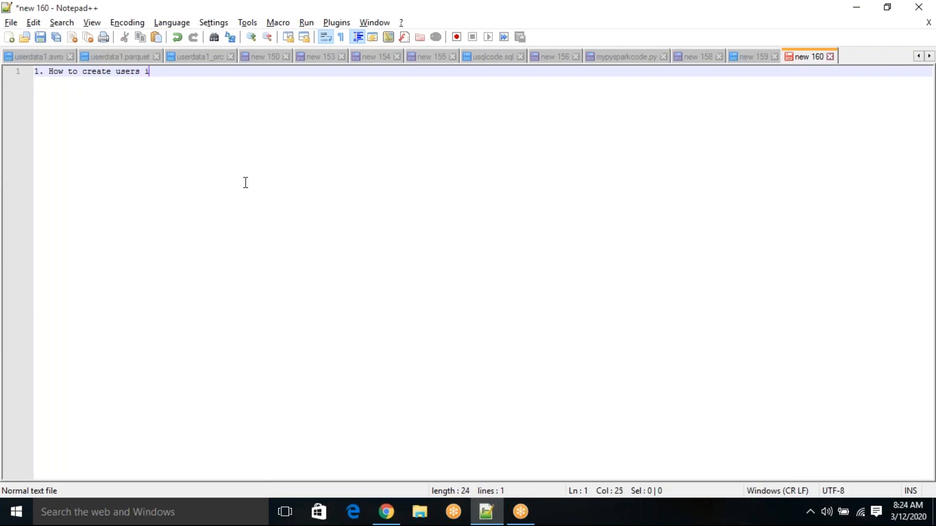
# Step: Complete the first note line as "1. How to create users in IAM." and leave a blank line below it
pyautogui.write('.')
pyautogui.press('Return')
pyautogui.press('Return')
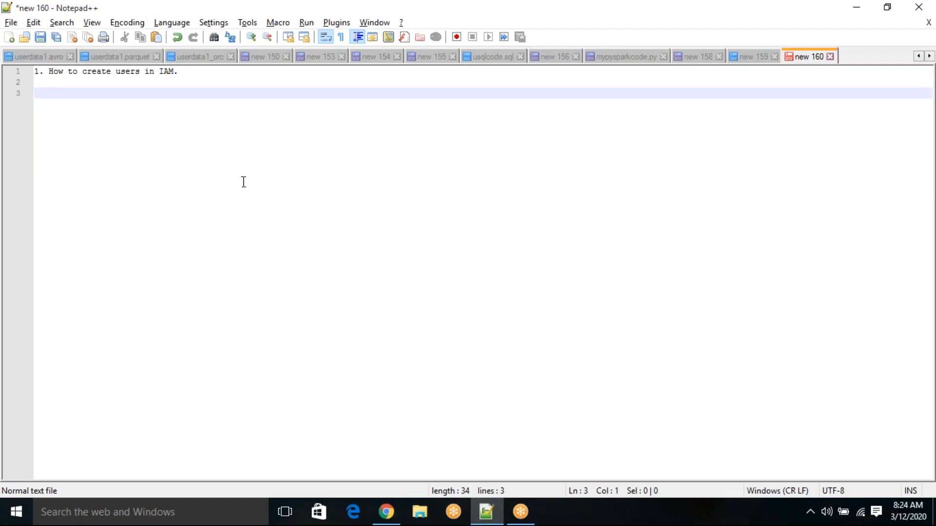
# Step: Switch to the AWS IAM console in Chrome and open user management from the Create individual IAM users item
pyautogui.hotkey('alt', 'Tab')
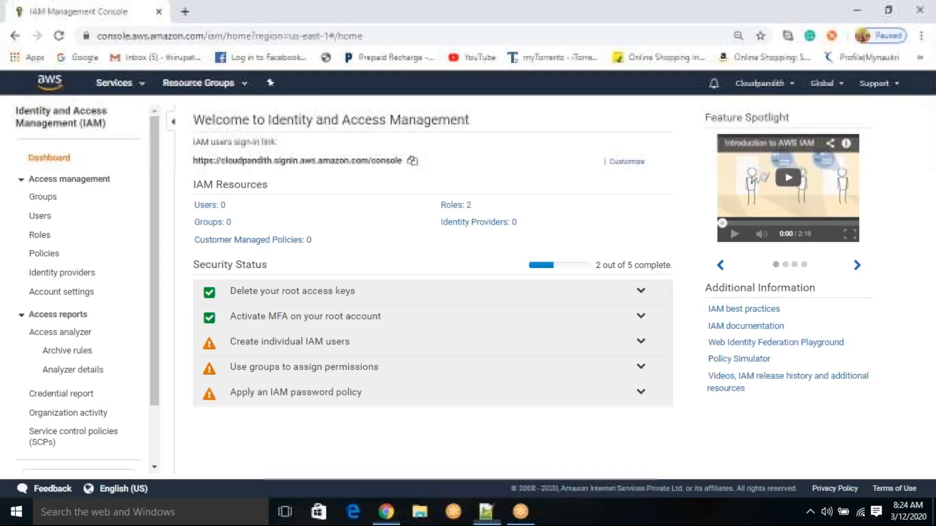
pyautogui.click(265, 349)
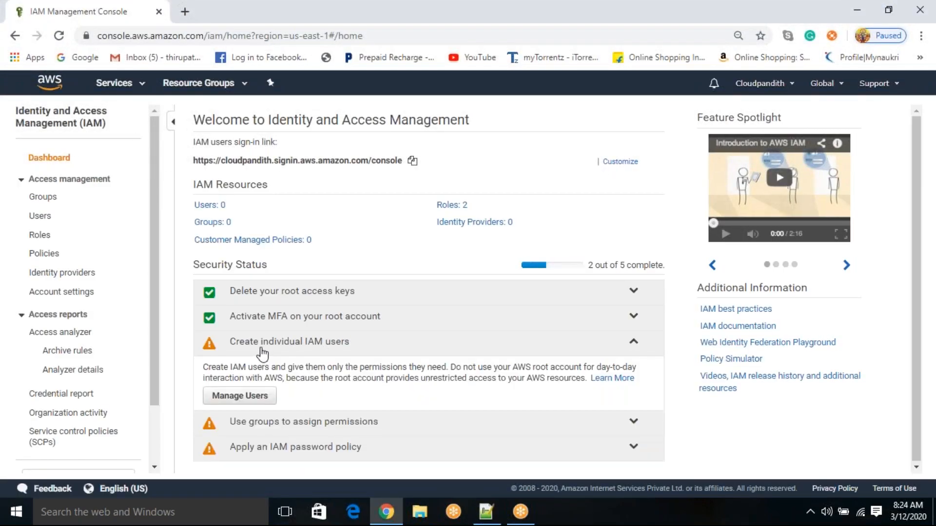
pyautogui.click(236, 399)
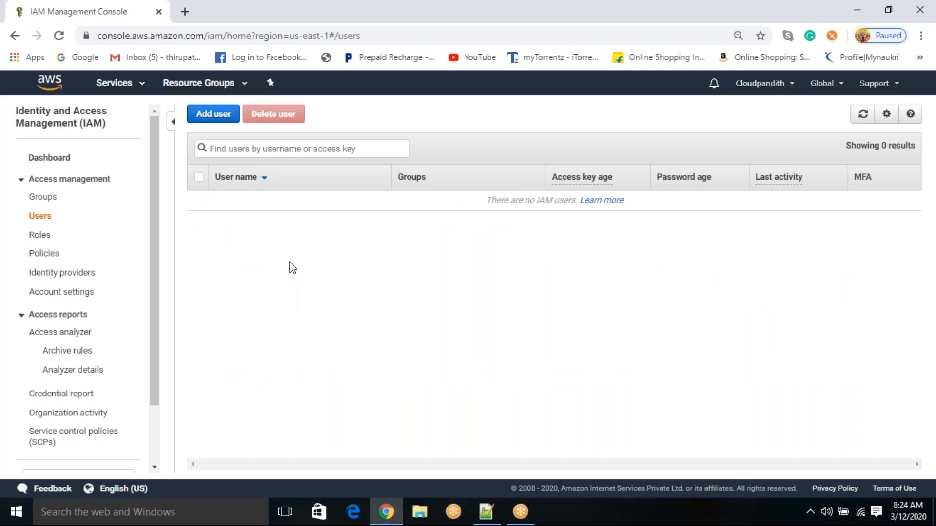
# Step: Start adding a new IAM user and set the user name to cloudpandith-demo-user1
pyautogui.click(213, 117)
pyautogui.click(369, 209)
pyautogui.write('cloudpandith-demo-user1')
pyautogui.click(146, 241)
pyautogui.scroll(-1, 144, 236)
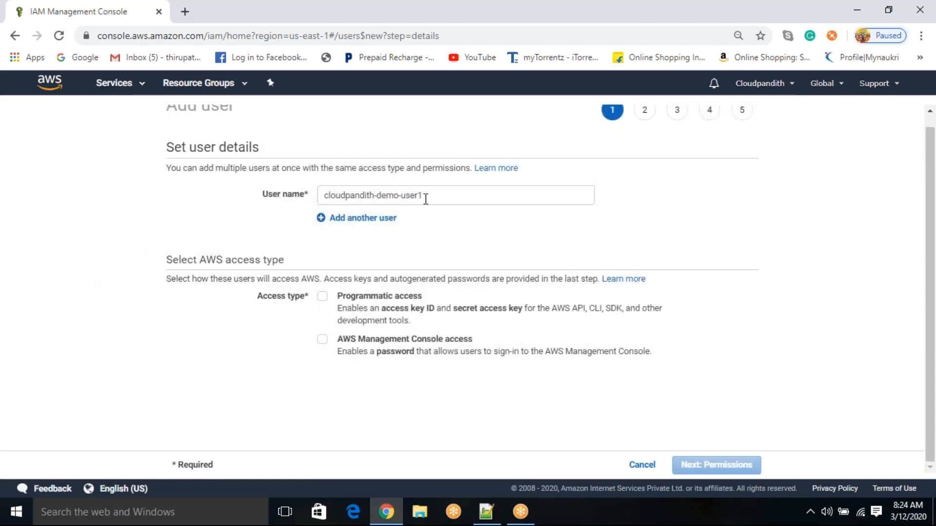
# Step: Choose Programmatic access as the access type for the new user, checking the permissions stage and returning to the user details
pyautogui.moveTo(425, 199); pyautogui.dragTo(295, 219)
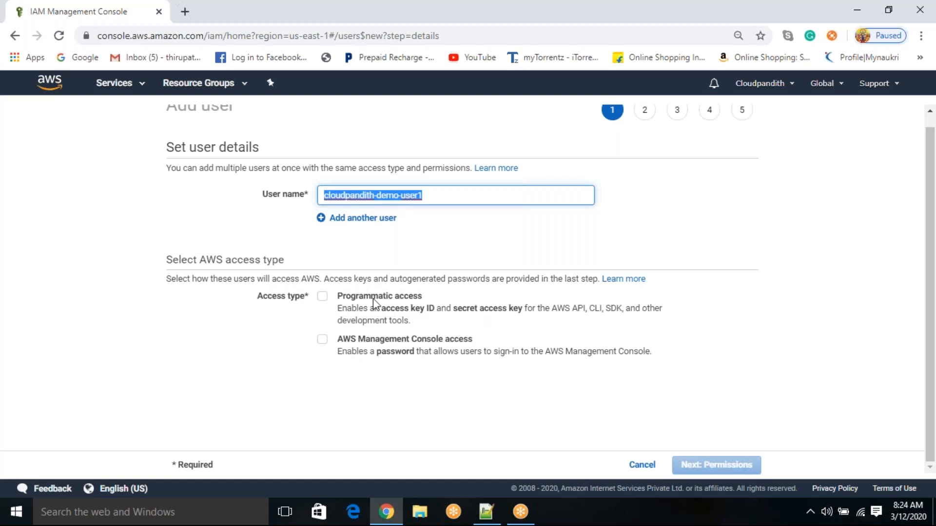
pyautogui.click(324, 298)
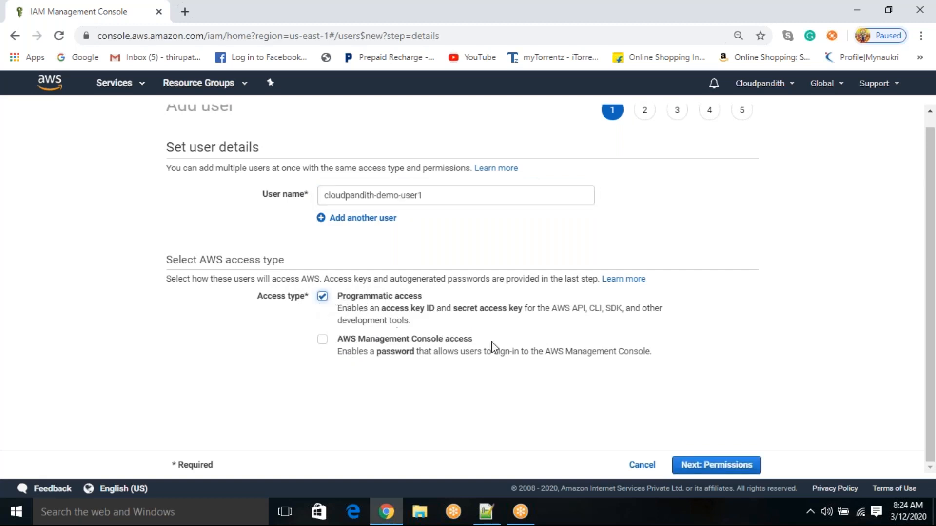
pyautogui.click(730, 466)
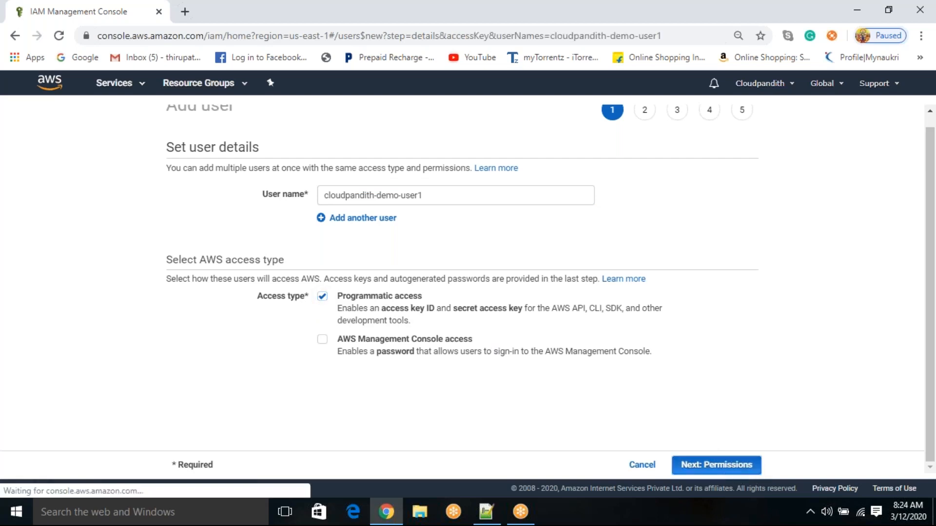
pyautogui.click(667, 471)
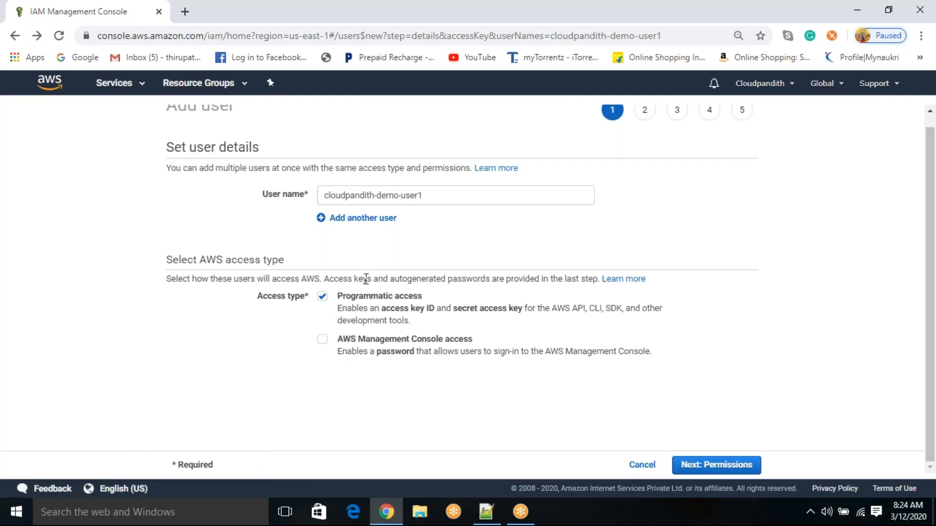
# Step: Examine the access key ID and secret access key description under Programmatic access, clearing and re-enabling that access type
pyautogui.moveTo(334, 308); pyautogui.dragTo(424, 294)
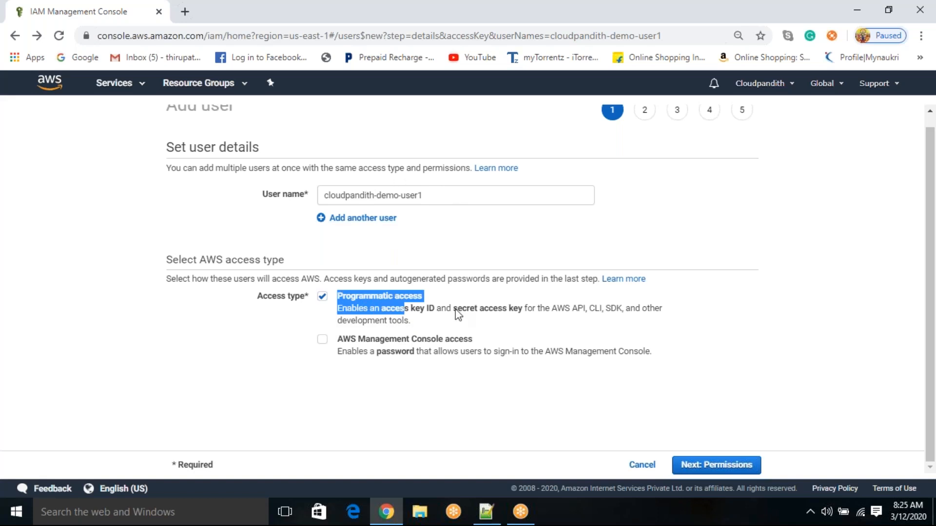
pyautogui.moveTo(467, 312); pyautogui.dragTo(498, 311)
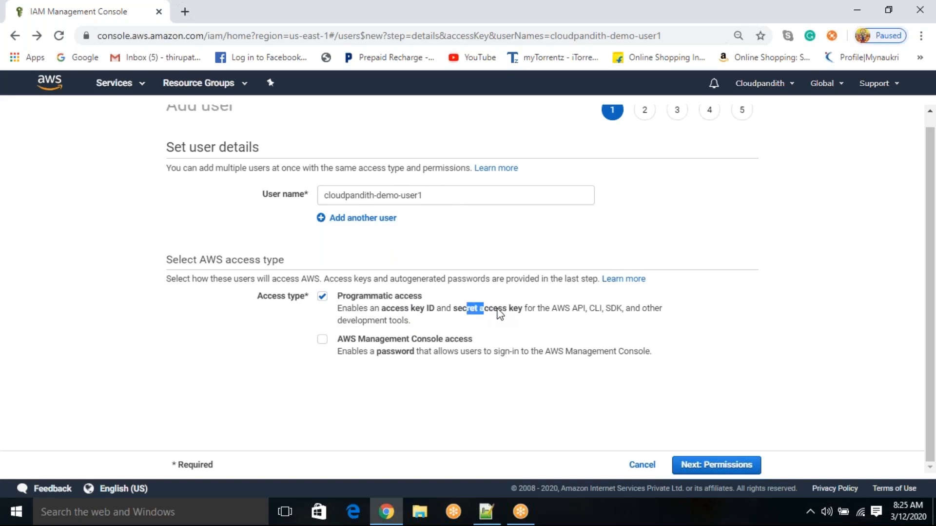
pyautogui.scroll(1, 556, 273)
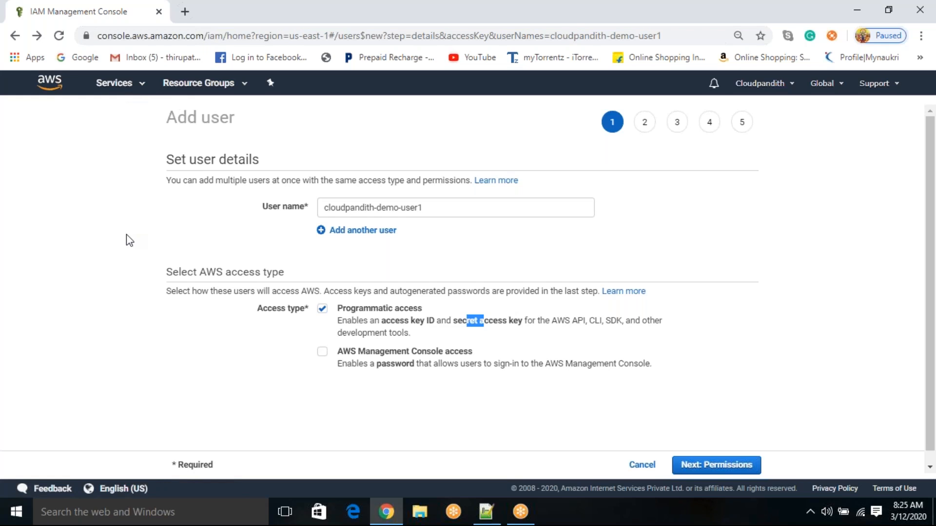
pyautogui.moveTo(391, 322); pyautogui.dragTo(509, 322)
pyautogui.click(490, 340)
pyautogui.click(490, 335)
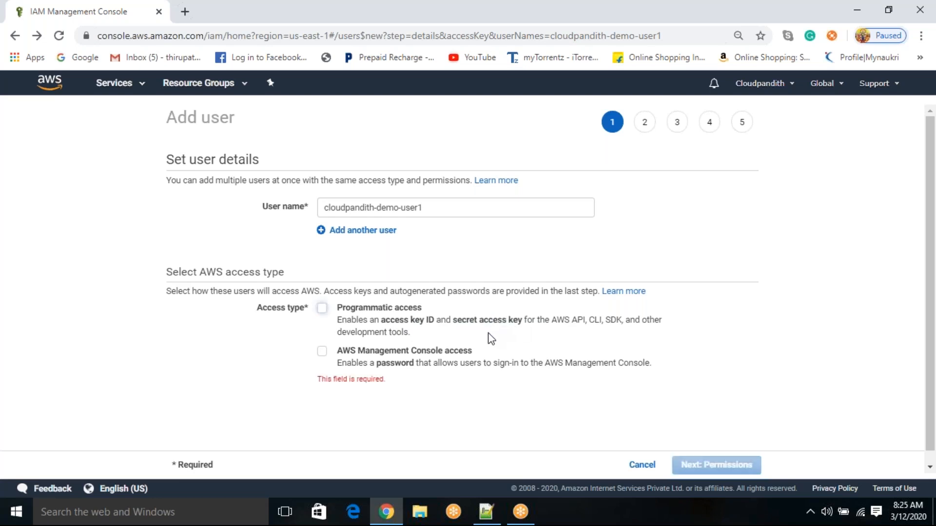
pyautogui.moveTo(441, 210); pyautogui.dragTo(332, 195)
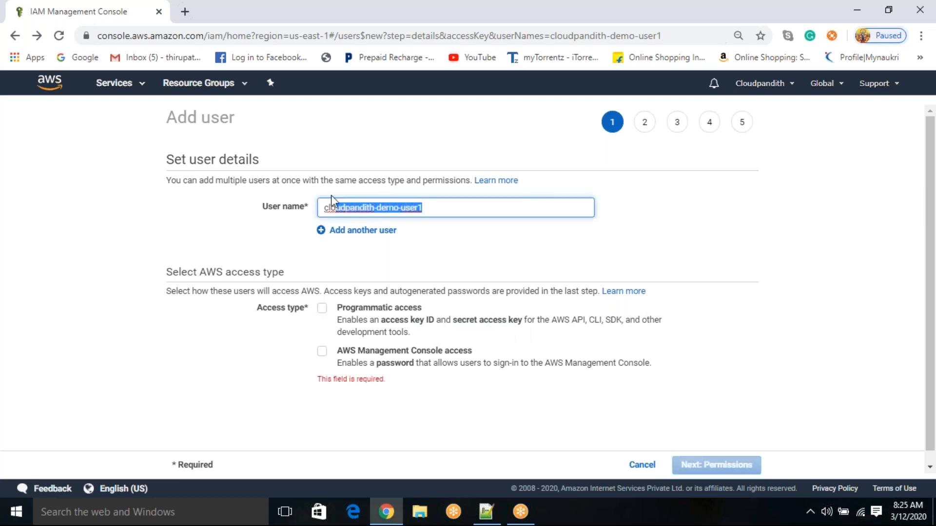
pyautogui.click(45, 255)
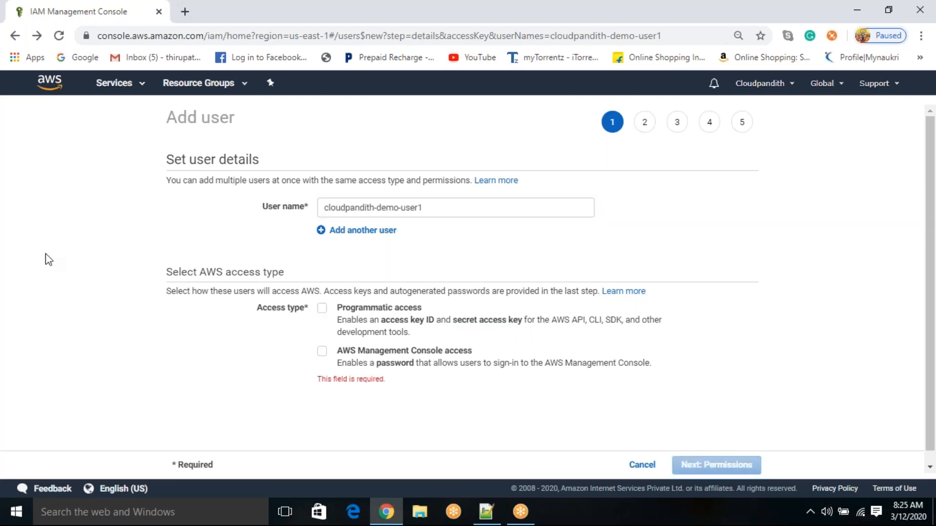
pyautogui.click(320, 315)
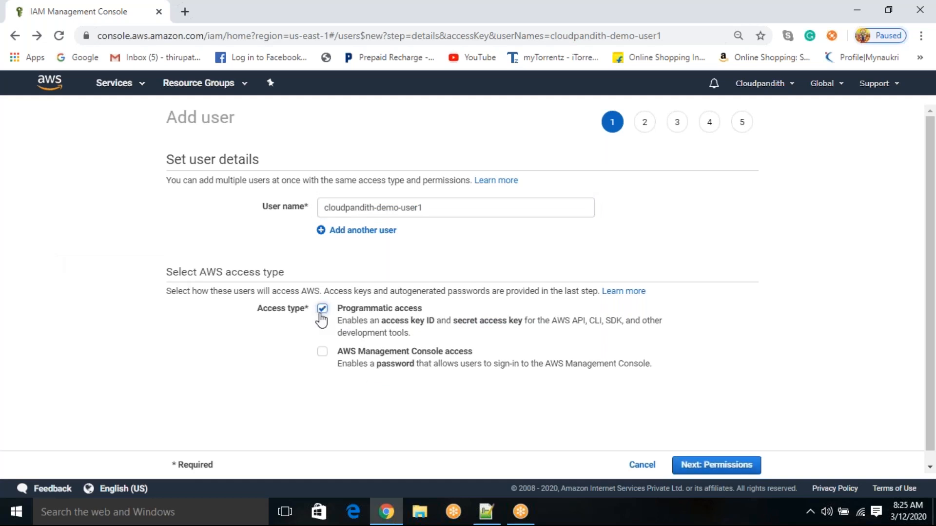
# Step: Check the user name against the selected access type and proceed to the permissions stage
pyautogui.moveTo(440, 209); pyautogui.dragTo(318, 208)
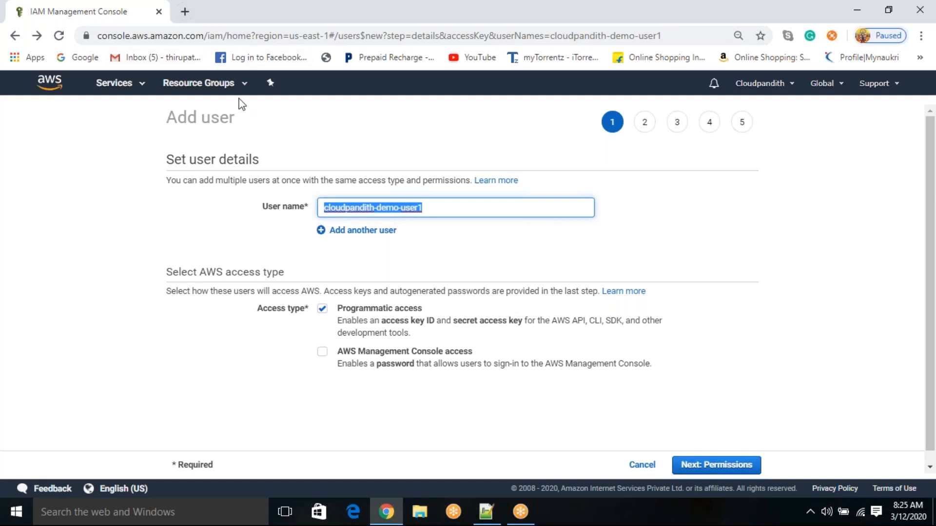
pyautogui.click(432, 208)
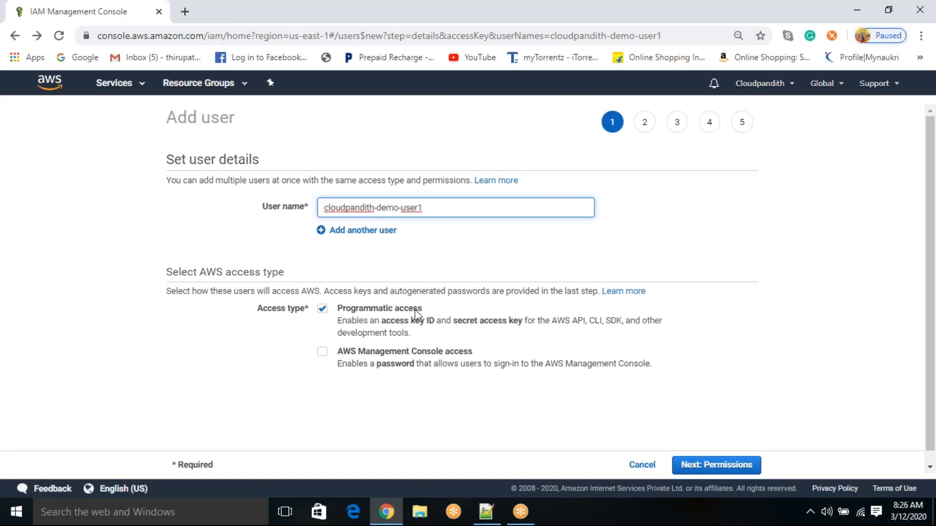
pyautogui.moveTo(445, 209); pyautogui.dragTo(320, 207)
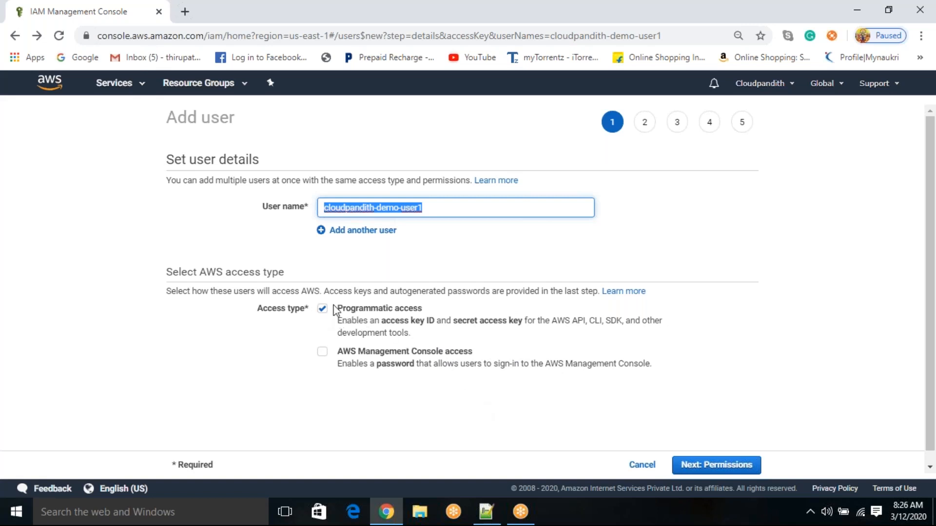
pyautogui.click(449, 211)
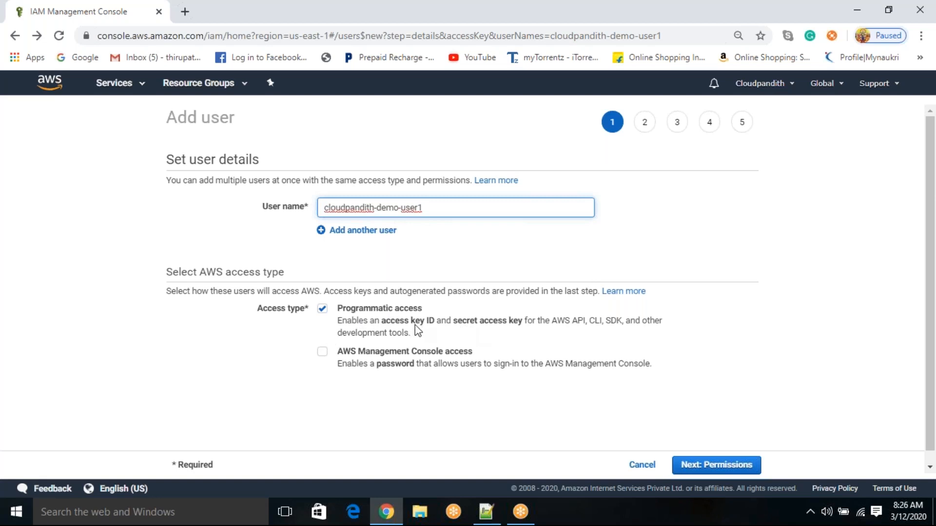
pyautogui.click(729, 470)
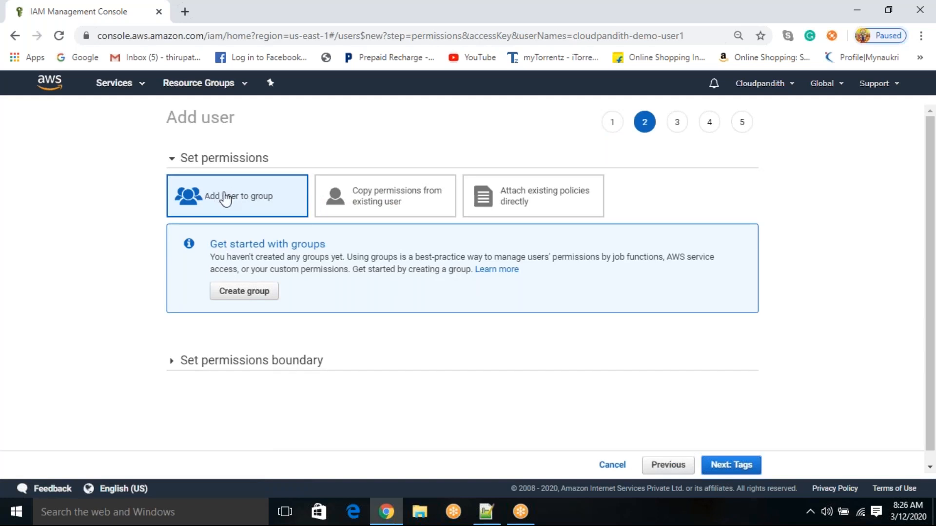
# Step: Attach the existing AdministratorAccess policy directly to the user, filtering the policies by "admin"
pyautogui.click(414, 209)
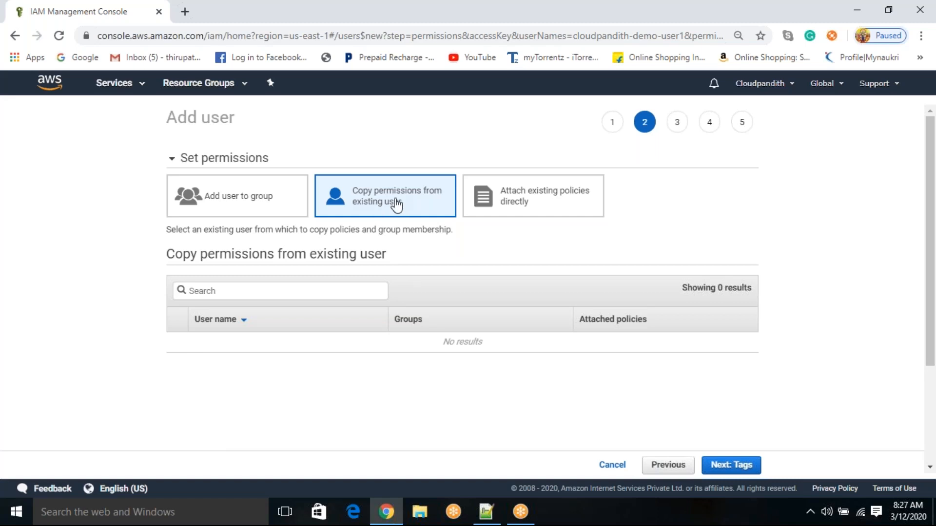
pyautogui.click(538, 199)
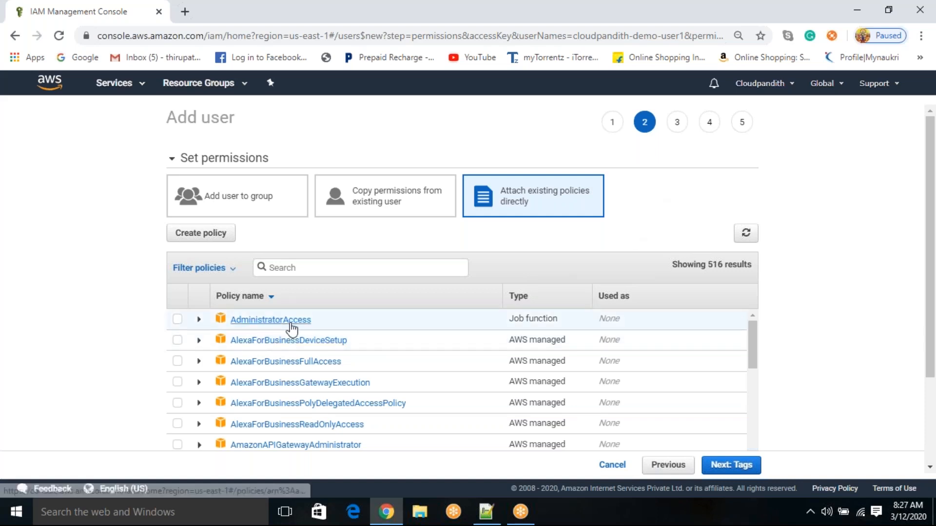
pyautogui.scroll(-2, 295, 356)
pyautogui.scroll(2, 295, 355)
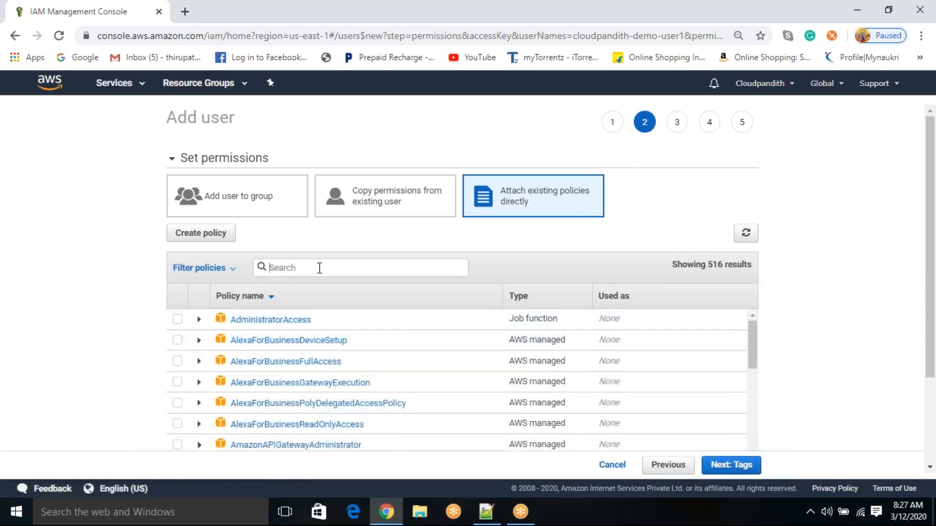
pyautogui.write('admin')
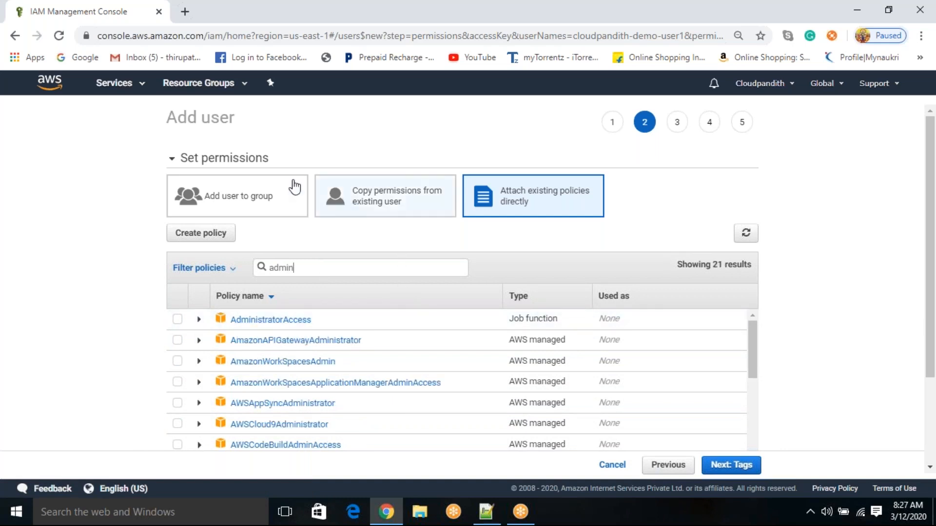
pyautogui.click(177, 322)
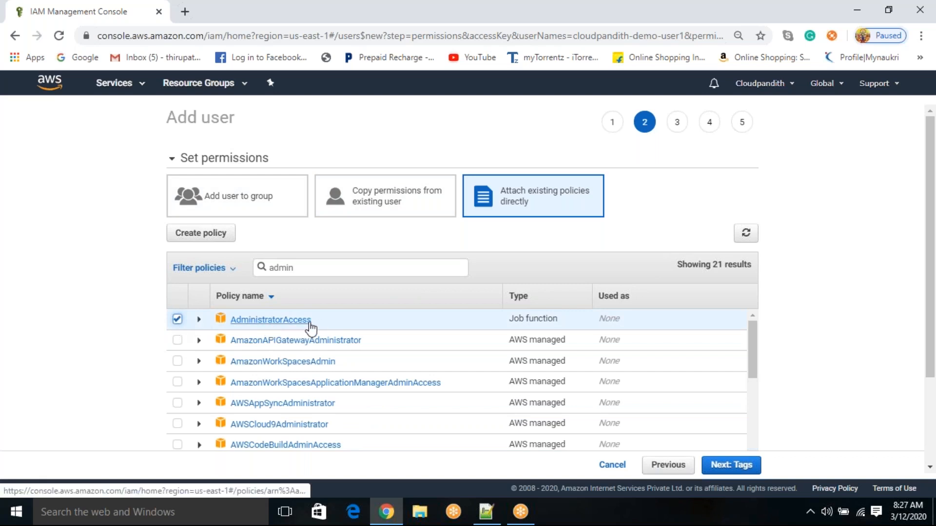
# Step: Skip the optional tags, review the user details and permissions summary, and create the user
pyautogui.click(720, 465)
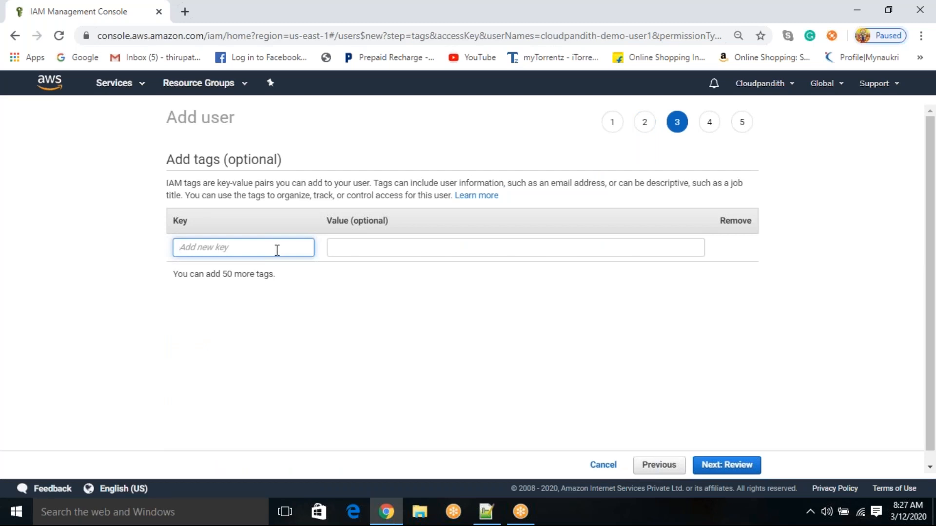
pyautogui.click(735, 465)
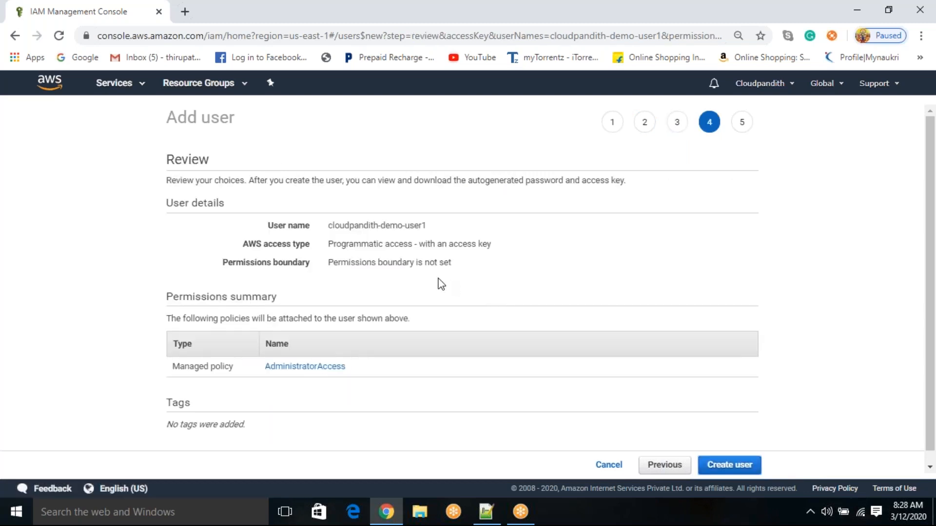
pyautogui.scroll(-1, 408, 232)
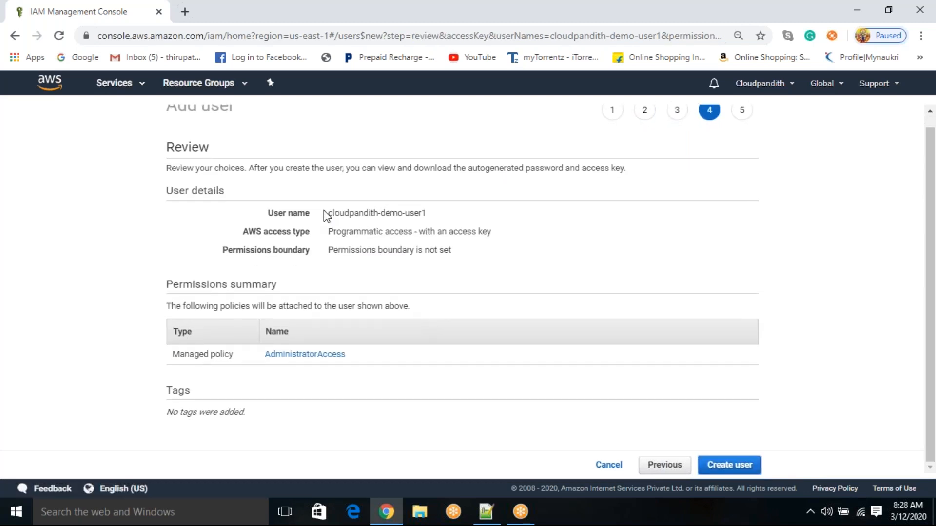
pyautogui.moveTo(327, 213)
pyautogui.mouseDown()
pyautogui.moveTo(412, 223)
pyautogui.moveTo(440, 214)
pyautogui.moveTo(328, 214)
pyautogui.mouseUp()
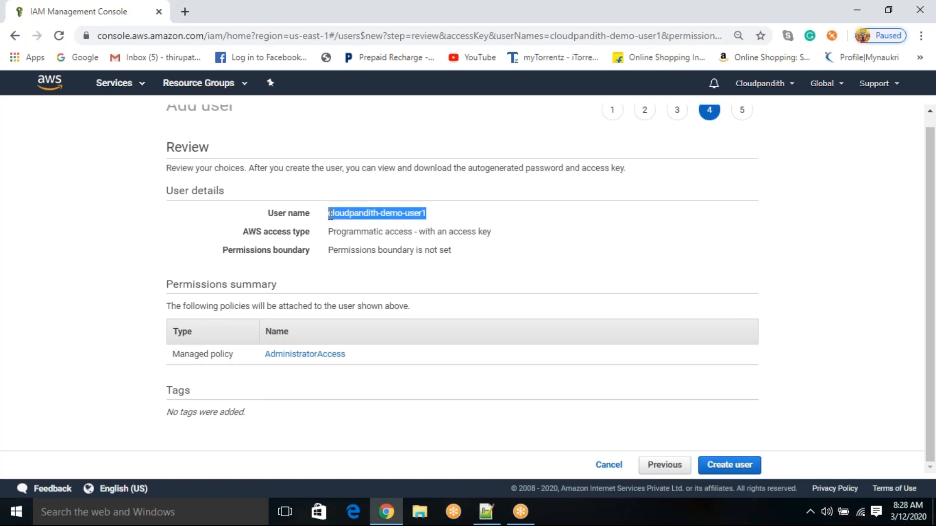
pyautogui.click(581, 230)
pyautogui.click(746, 473)
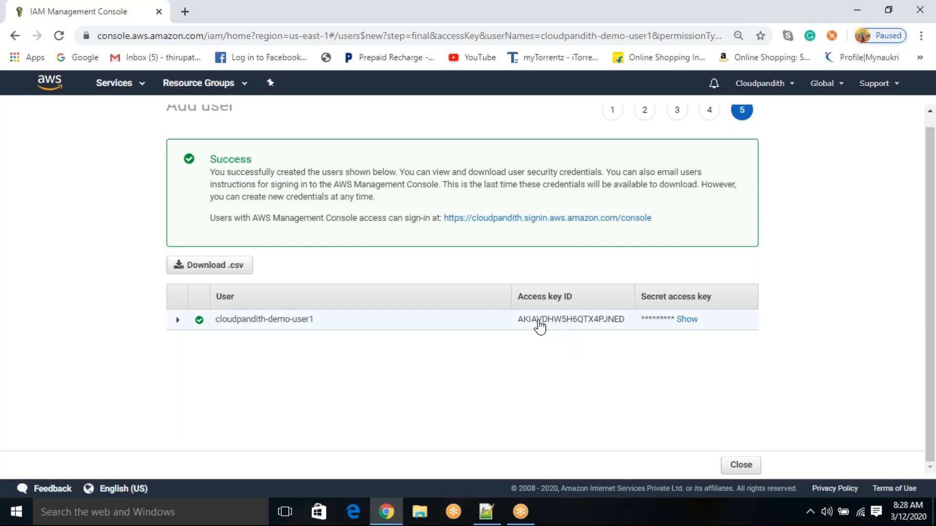
# Step: Reveal the new user's secret access key in the credentials table and select it
pyautogui.moveTo(518, 327); pyautogui.dragTo(633, 330)
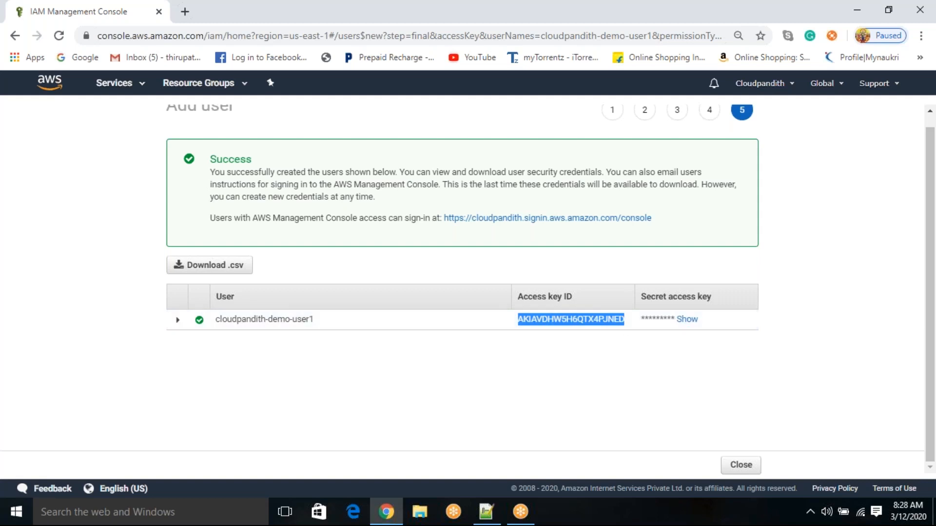
pyautogui.moveTo(643, 299); pyautogui.dragTo(711, 310)
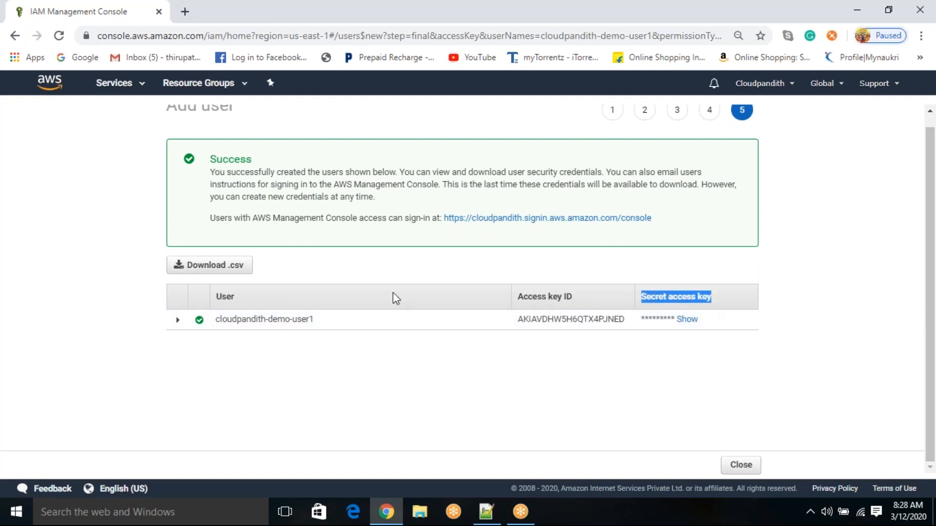
pyautogui.click(687, 321)
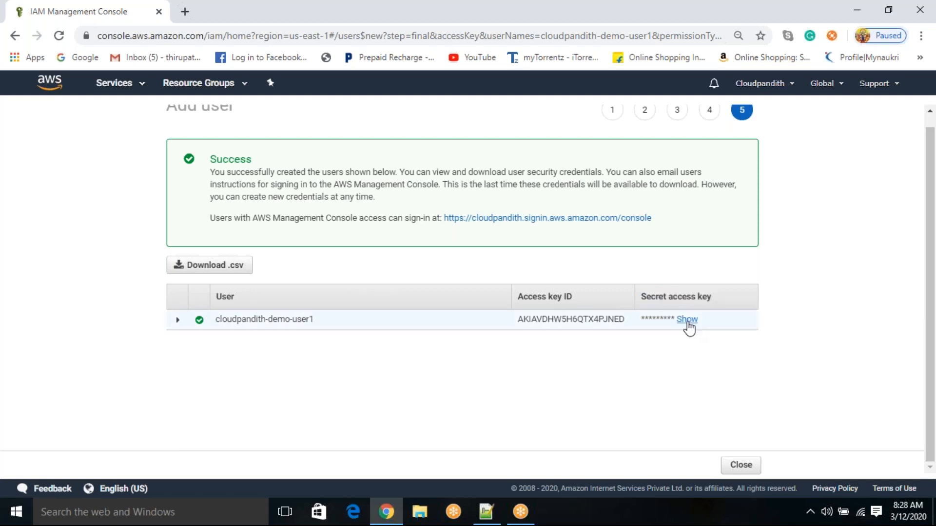
pyautogui.click(687, 321)
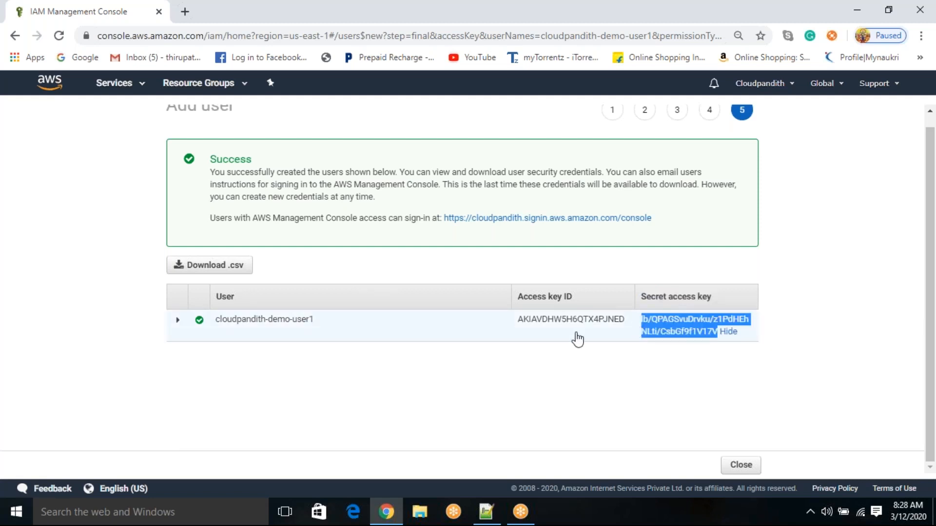
# Step: Copy the new user's secret access key from the AWS console into the "new 160" note in Notepad++
pyautogui.click(499, 513)
pyautogui.hotkey('alt', 'Tab')
pyautogui.hotkey('ctrl', 'c')
pyautogui.hotkey('alt', 'Tab')
pyautogui.hotkey('ctrl', 'v')
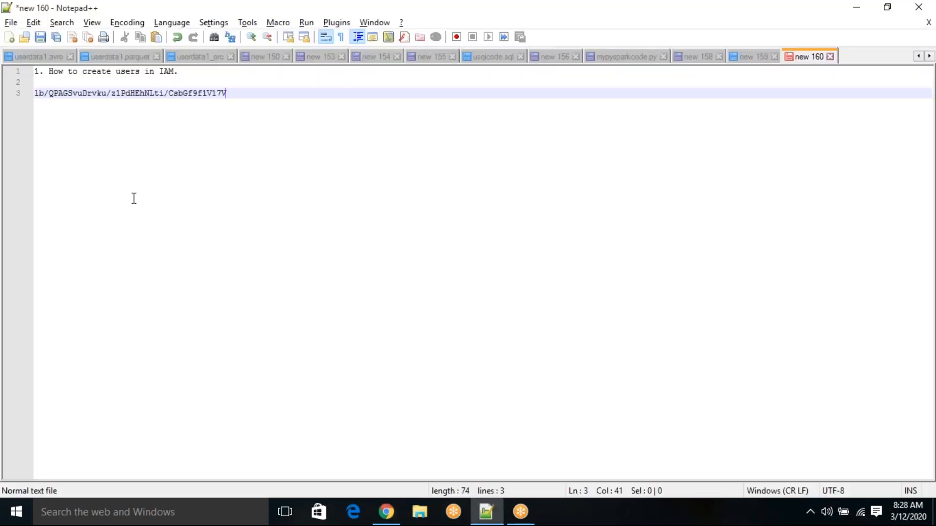
pyautogui.press('Return')
# Step: Copy the user's access key ID from the AWS console onto the line below the secret access key in the note
pyautogui.hotkey('alt', 'Tab')
pyautogui.moveTo(625, 320); pyautogui.dragTo(518, 320)
pyautogui.hotkey('ctrl', 'c')
pyautogui.hotkey('alt', 'Tab')
pyautogui.hotkey('ctrl', 'v')
pyautogui.press('Return')
pyautogui.press('Return')
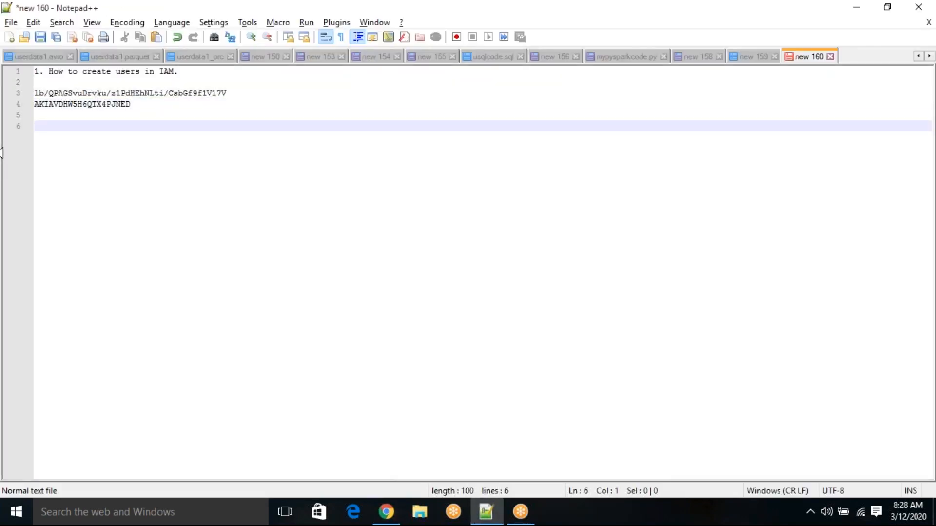
# Step: Download the new user's credentials as a CSV from the AWS console and open the file in a maximized Excel window, dismissing the activation wizard
pyautogui.hotkey('alt', 'Tab')
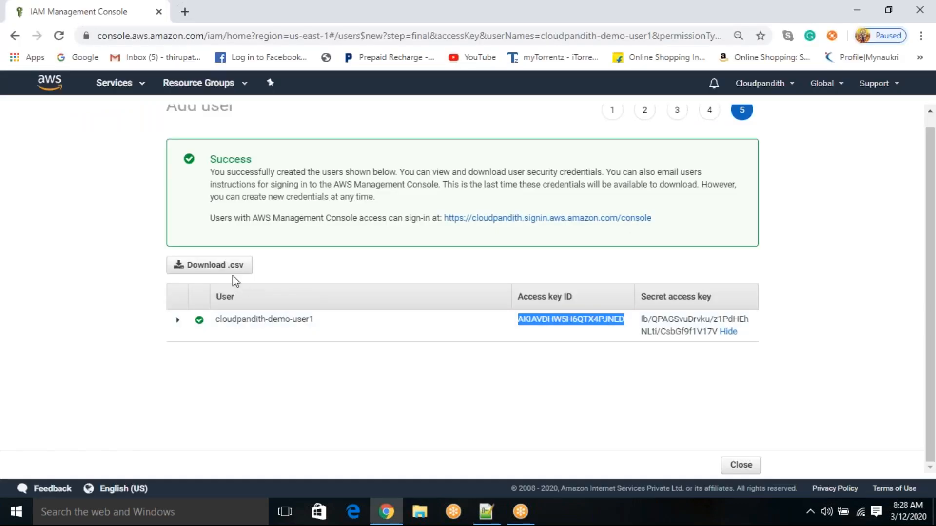
pyautogui.click(213, 271)
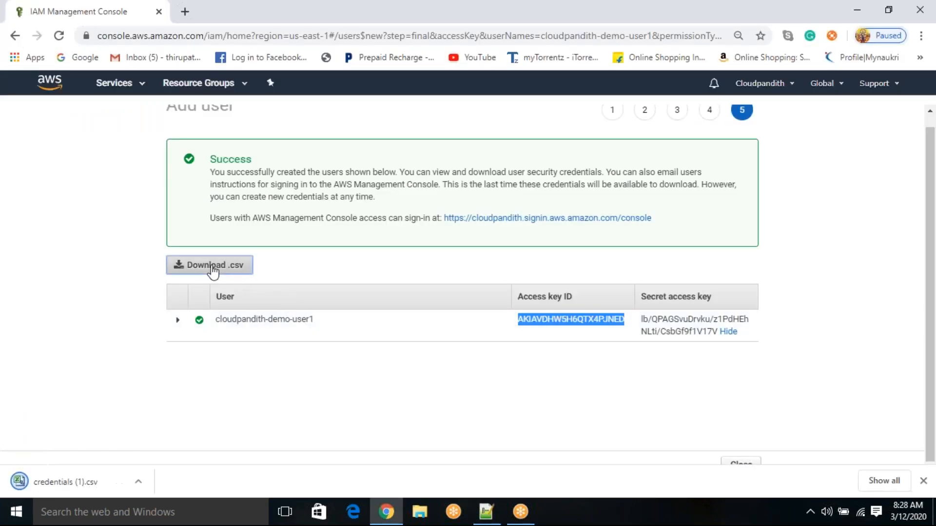
pyautogui.click(141, 481)
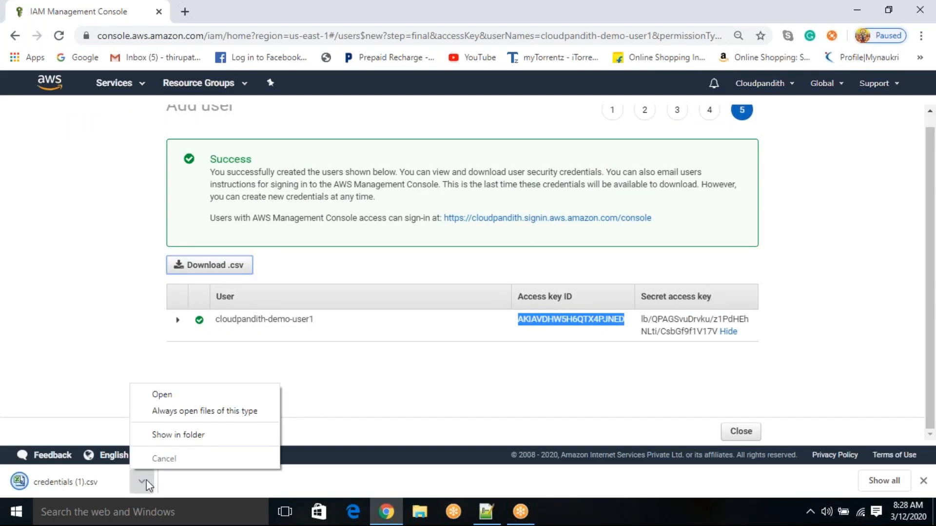
pyautogui.click(180, 398)
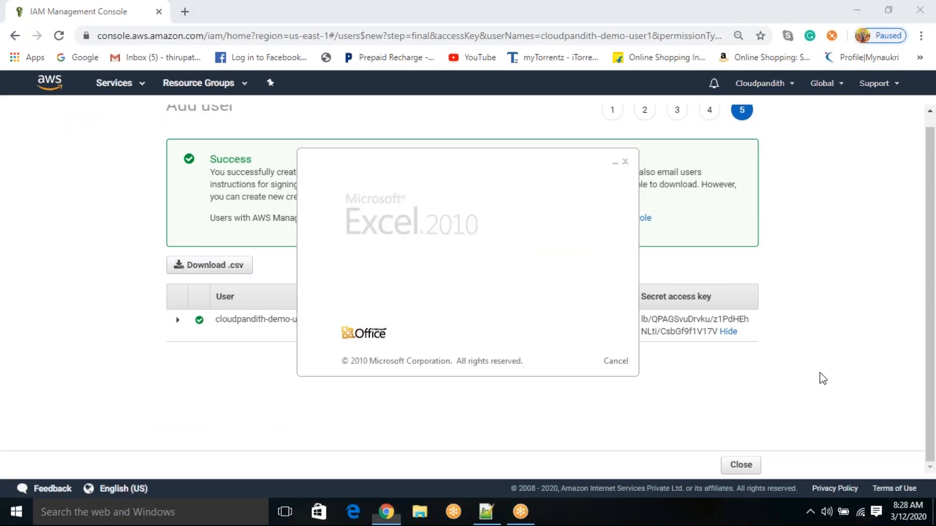
pyautogui.moveTo(346, 190); pyautogui.dragTo(347, 190)
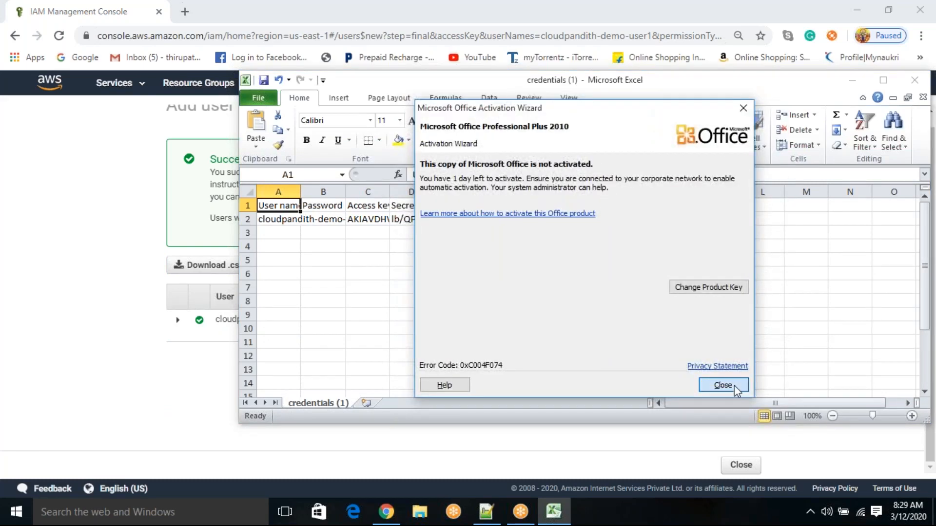
pyautogui.click(731, 385)
pyautogui.click(882, 80)
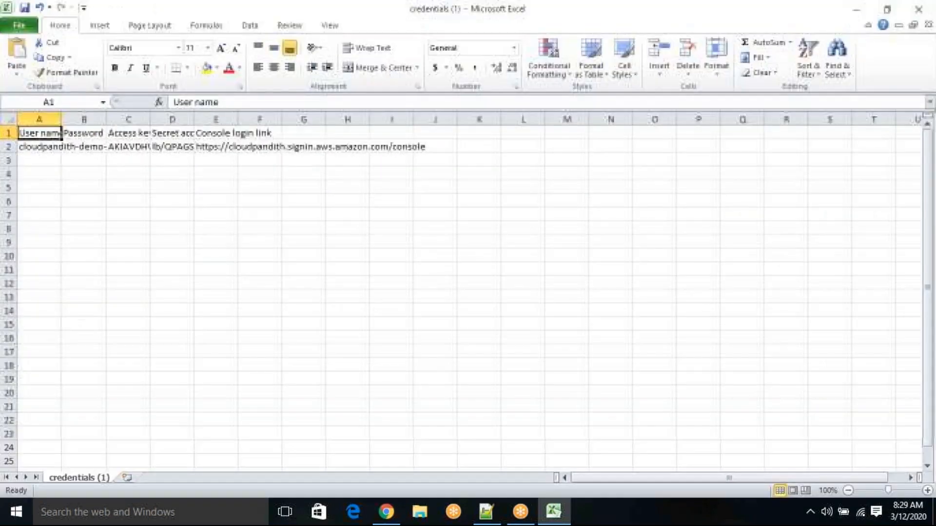
# Step: Widen the user name, access key ID and secret access key columns in the credentials sheet to fit their contents
pyautogui.moveTo(149, 122); pyautogui.dragTo(465, 119)
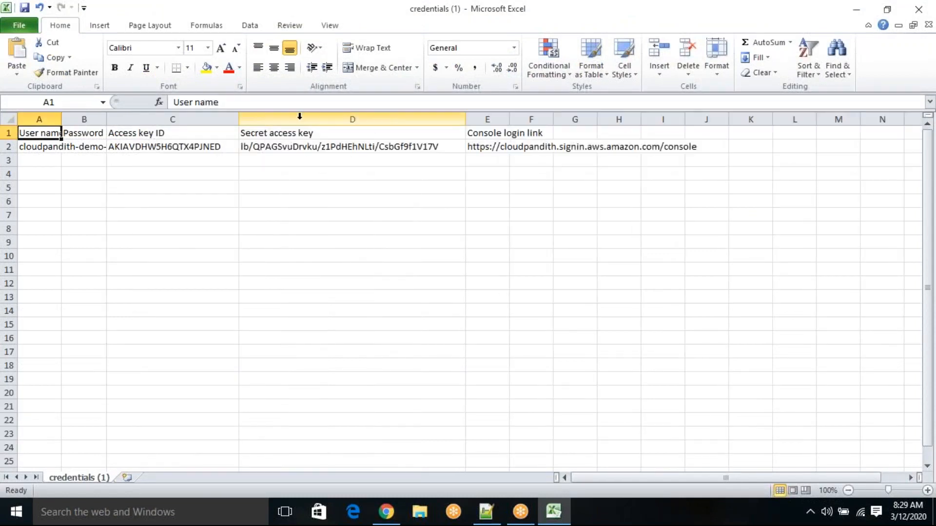
pyautogui.click(304, 147)
pyautogui.click(167, 148)
pyautogui.click(296, 146)
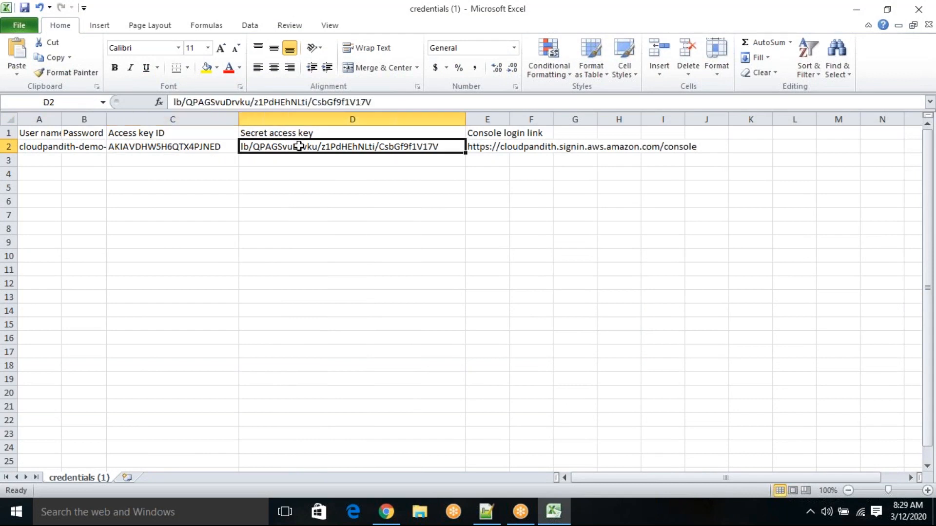
pyautogui.moveTo(59, 113); pyautogui.dragTo(188, 113)
pyautogui.click(129, 146)
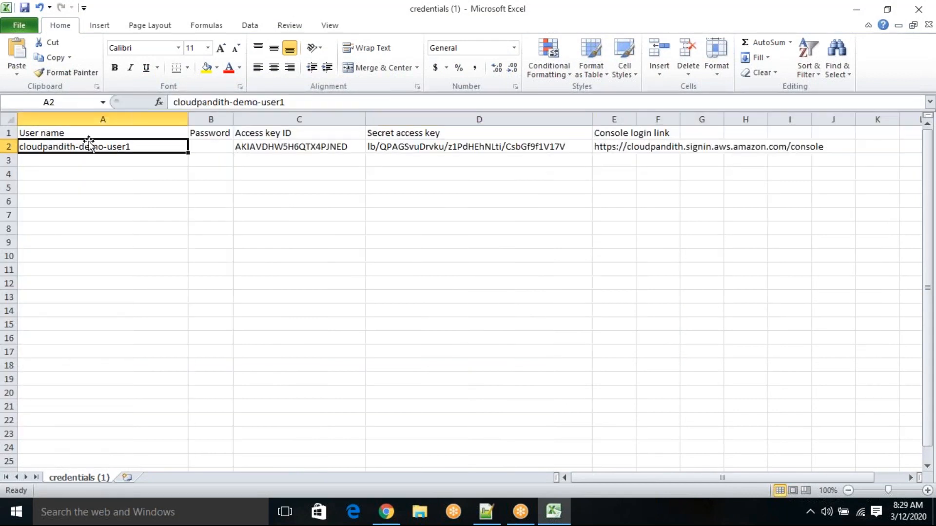
# Step: Review the user's access key ID, secret access key, user name and Password cells, widening the Password column
pyautogui.click(266, 146)
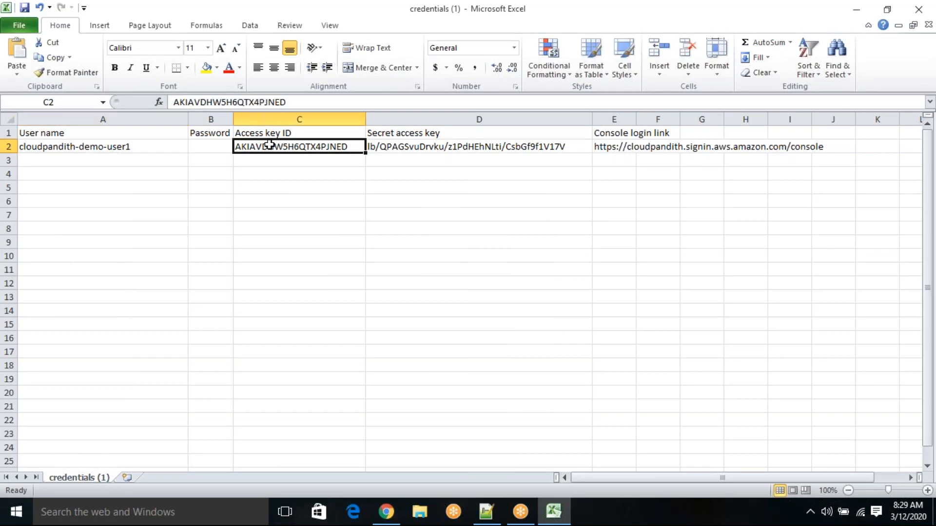
pyautogui.click(446, 147)
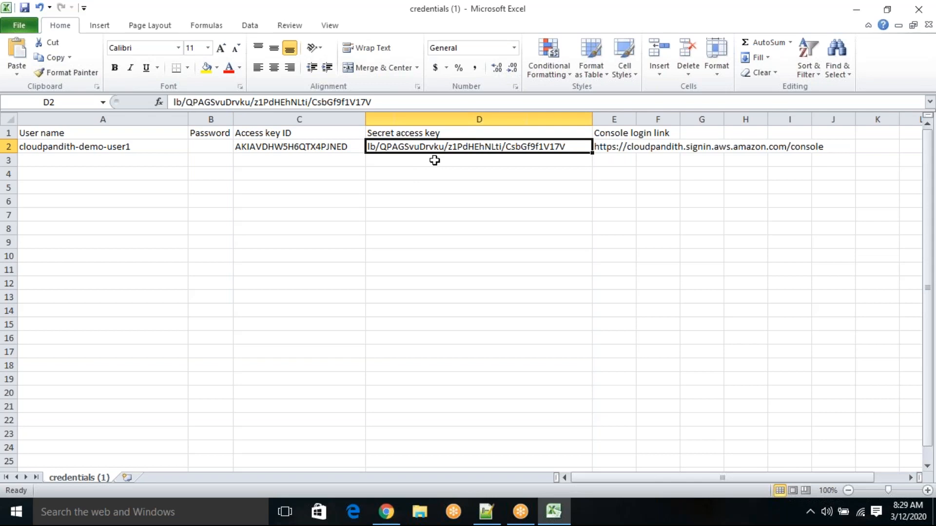
pyautogui.click(280, 150)
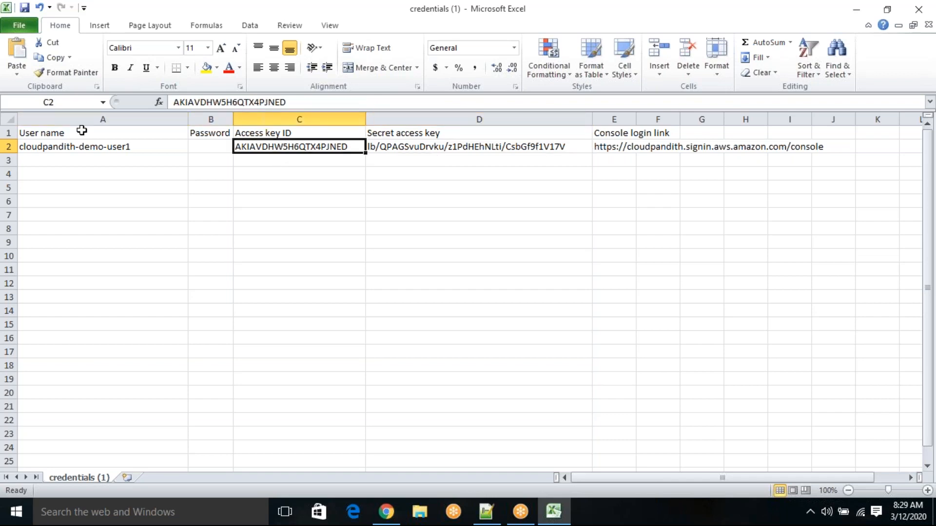
pyautogui.click(83, 148)
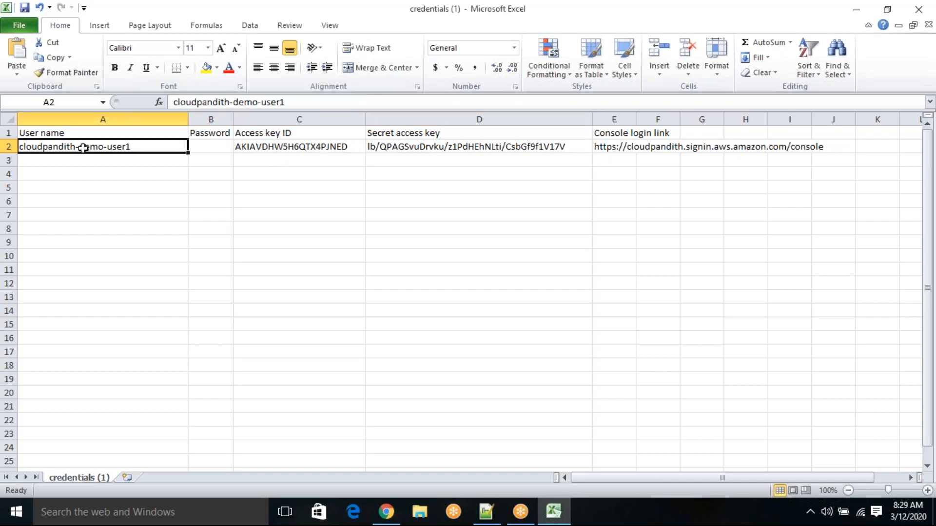
pyautogui.click(210, 147)
pyautogui.moveTo(233, 119); pyautogui.dragTo(263, 123)
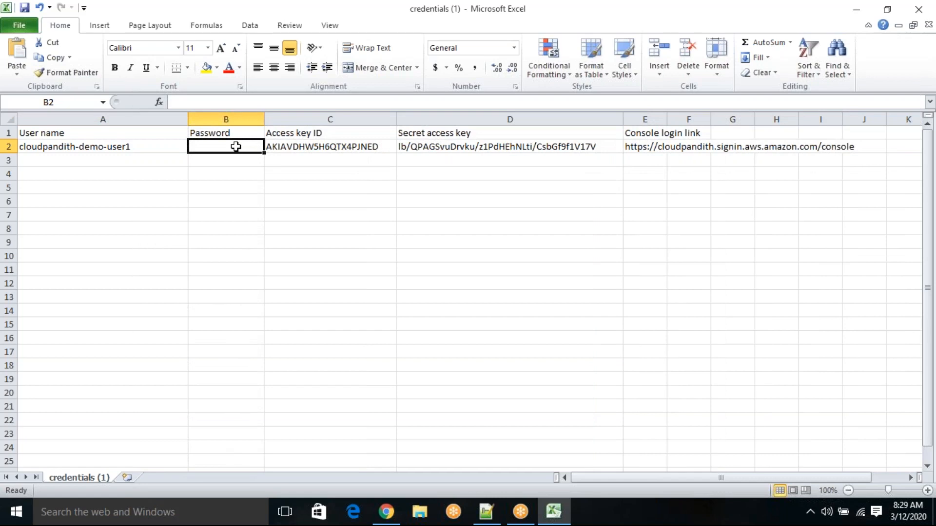
pyautogui.click(149, 148)
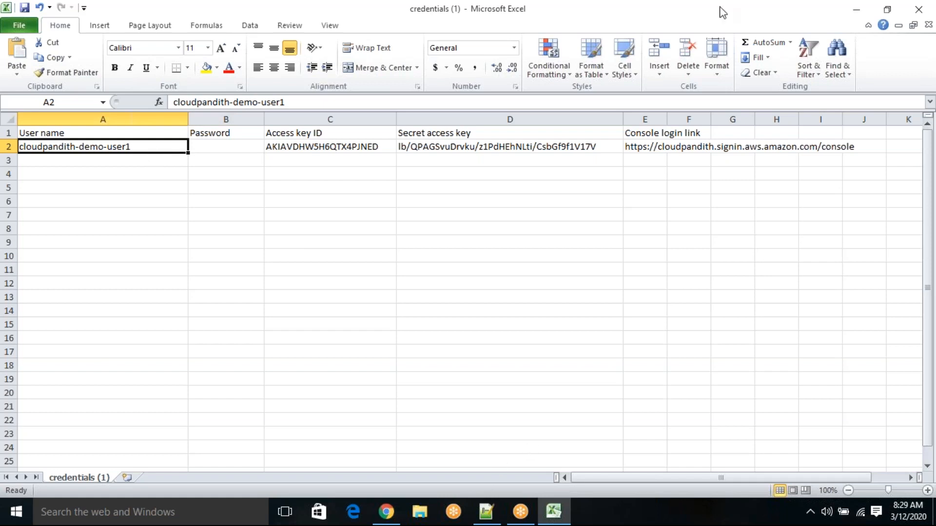
pyautogui.click(711, 21)
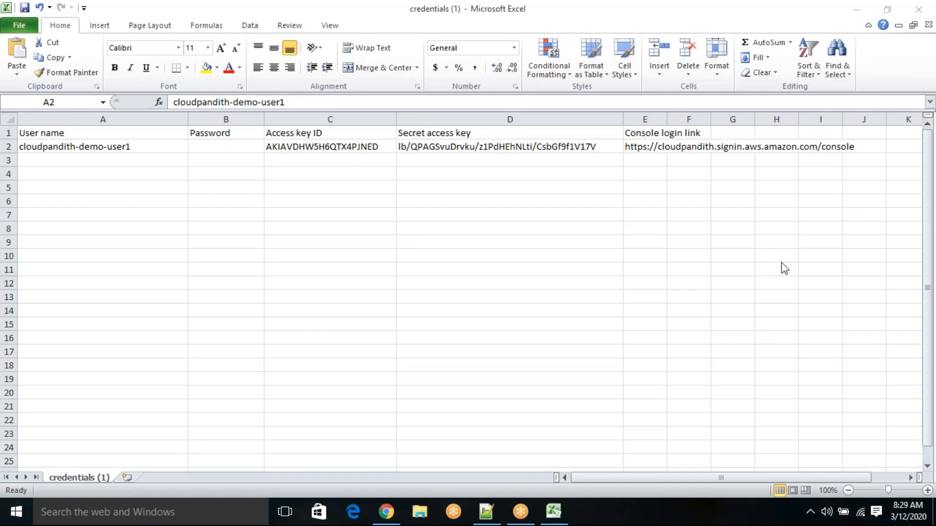
# Step: Replace the entire Notepad++ note with the heading "1. How to create user to grant console access."
pyautogui.click(486, 512)
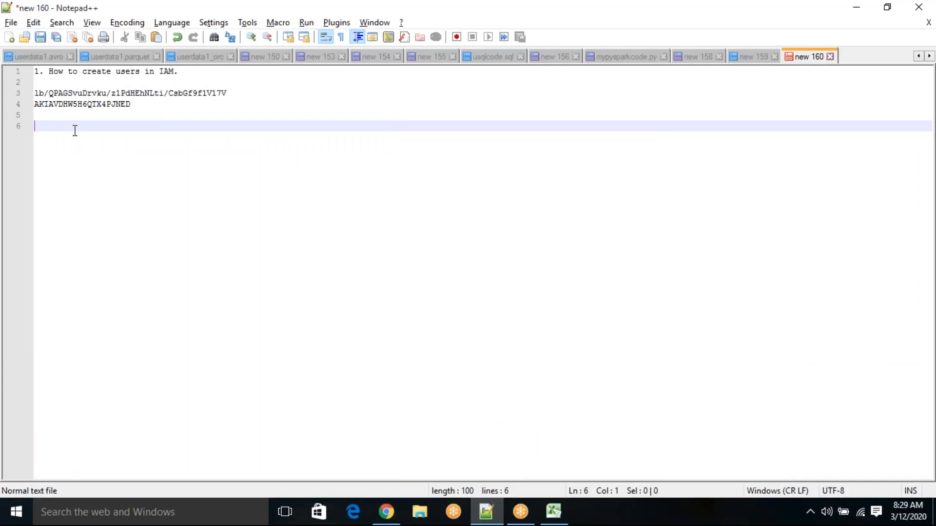
pyautogui.press('Return')
pyautogui.write('2.')
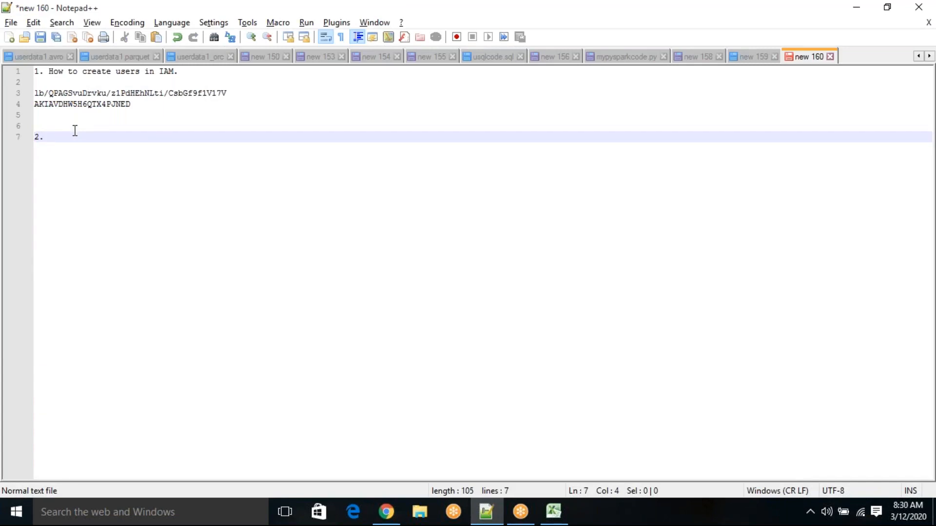
pyautogui.hotkey('ctrl', 'a')
pyautogui.press('Delete')
pyautogui.write('1. How ')
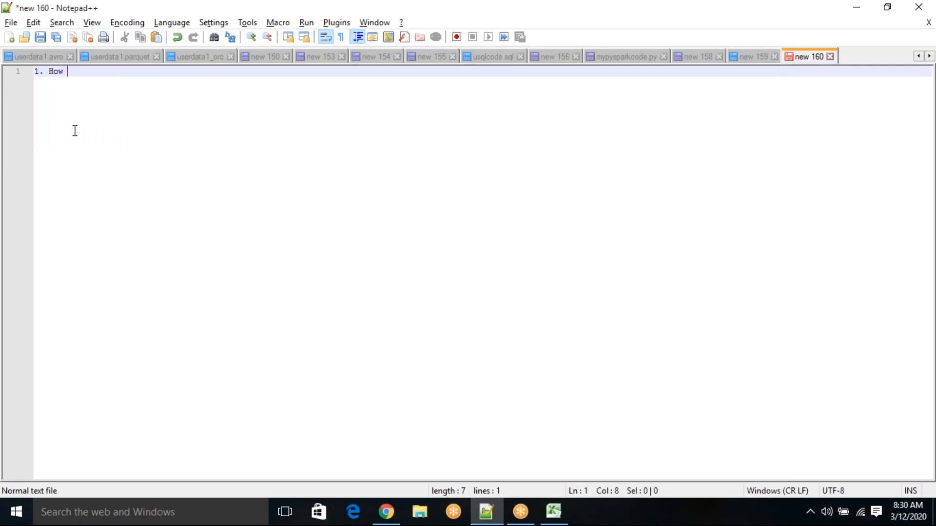
pyautogui.write('to cr')
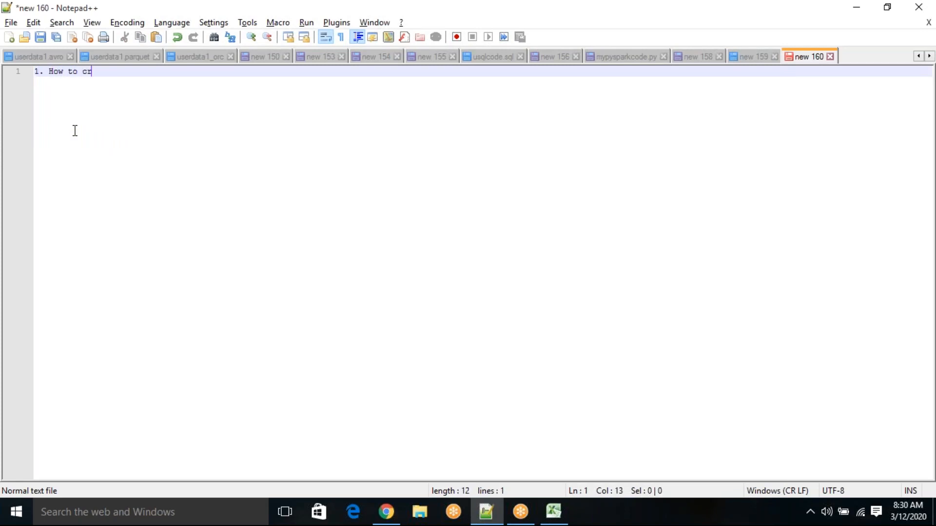
pyautogui.write('eate user t')
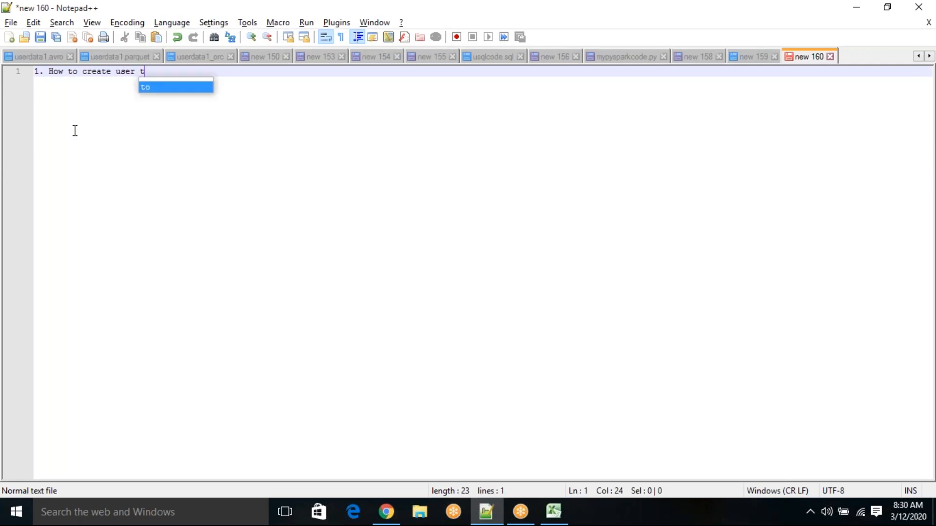
pyautogui.write('o grant ')
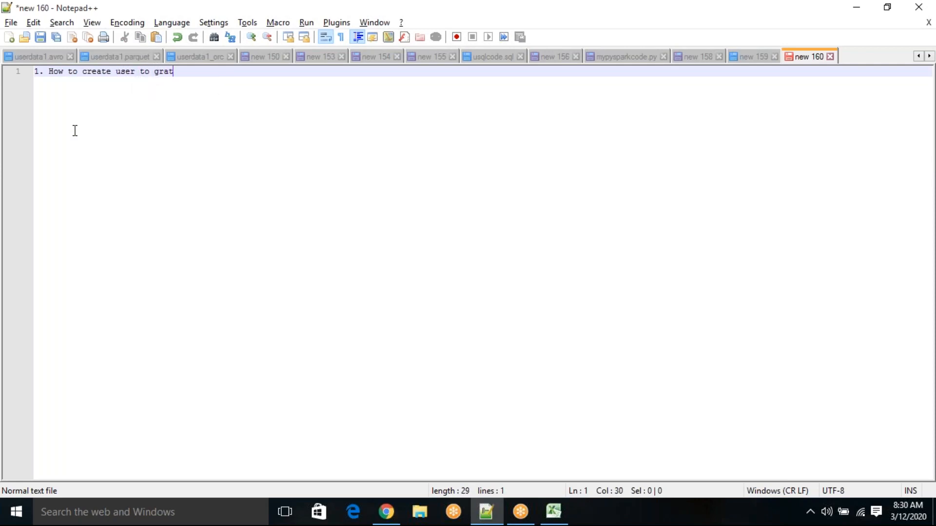
pyautogui.write('console access.')
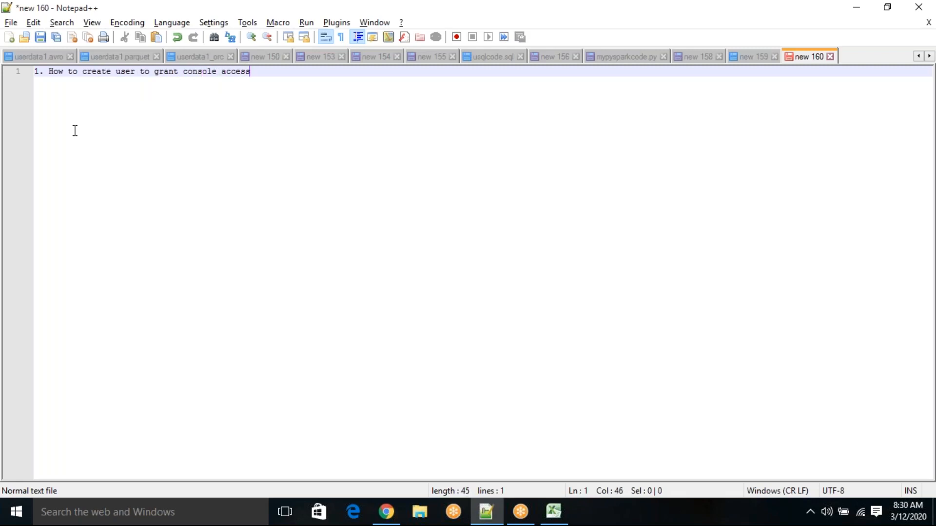
# Step: Add the line "> generate password automatically" directly under the heading, leaving blank lines below it
pyautogui.press('Return')
pyautogui.press('Return')
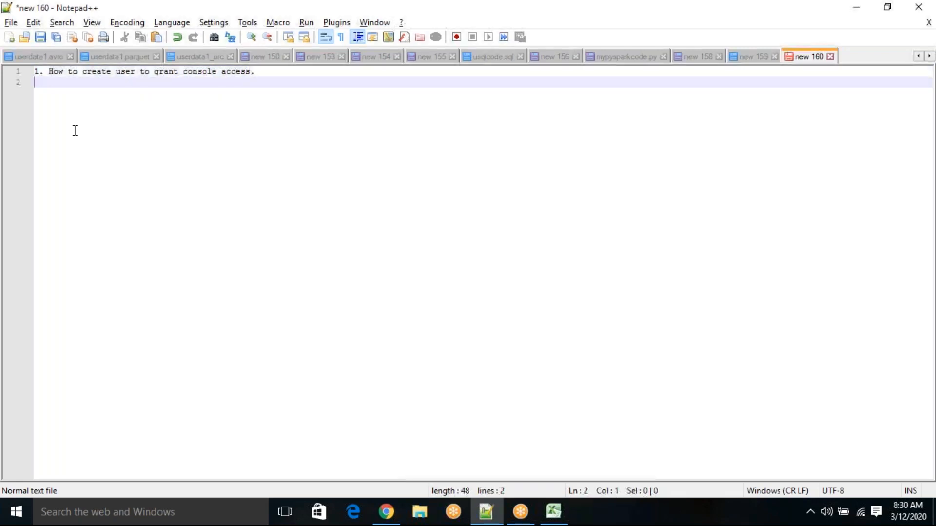
pyautogui.press('Return')
pyautogui.press('Up')
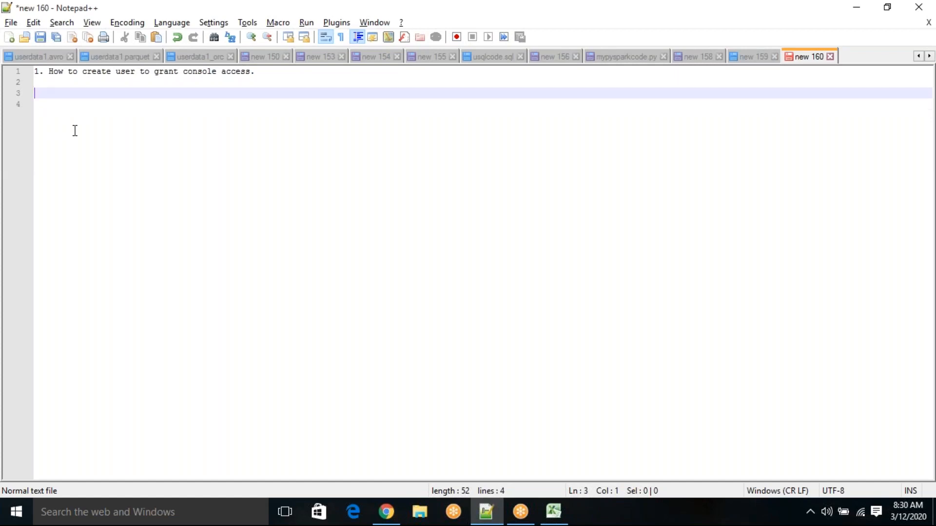
pyautogui.press('Up')
pyautogui.write('> generate ')
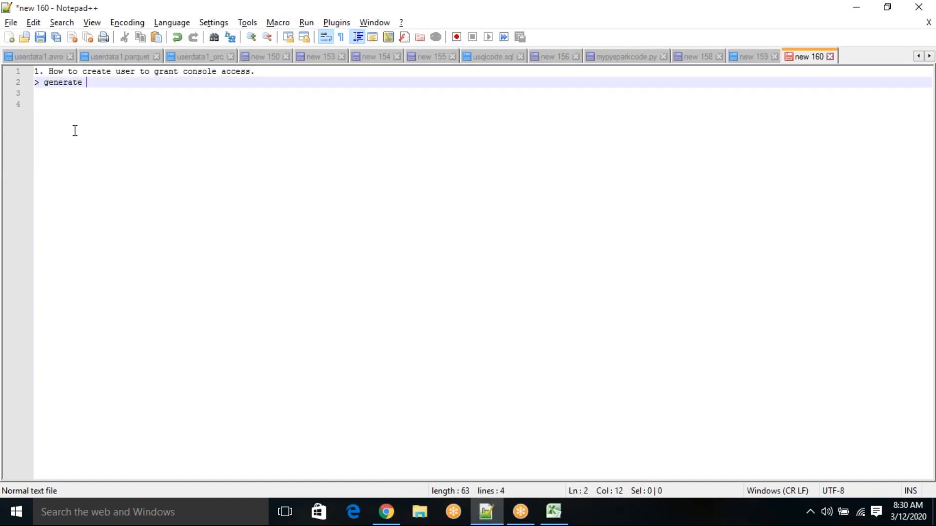
pyautogui.write('password automatically')
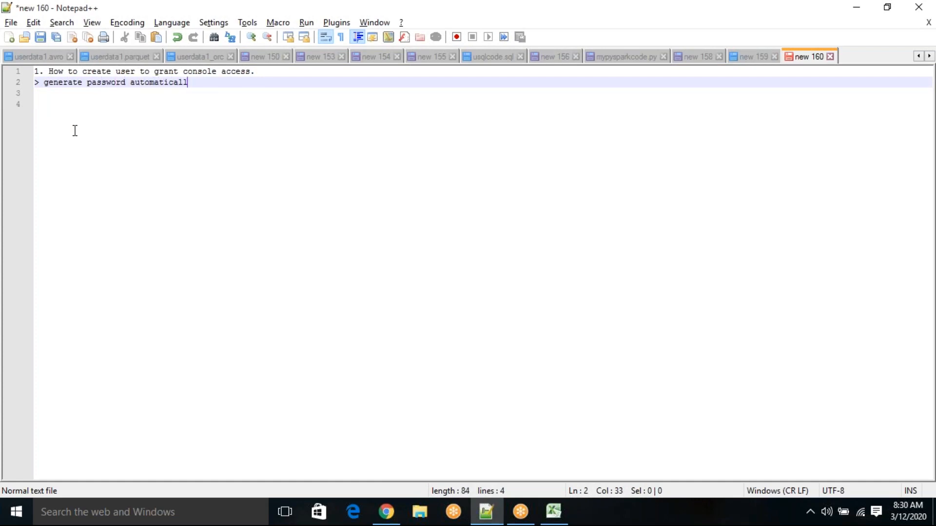
# Step: Add a second option line reading "> customised password ." followed by blank lines
pyautogui.press('Return')
pyautogui.write('> g')
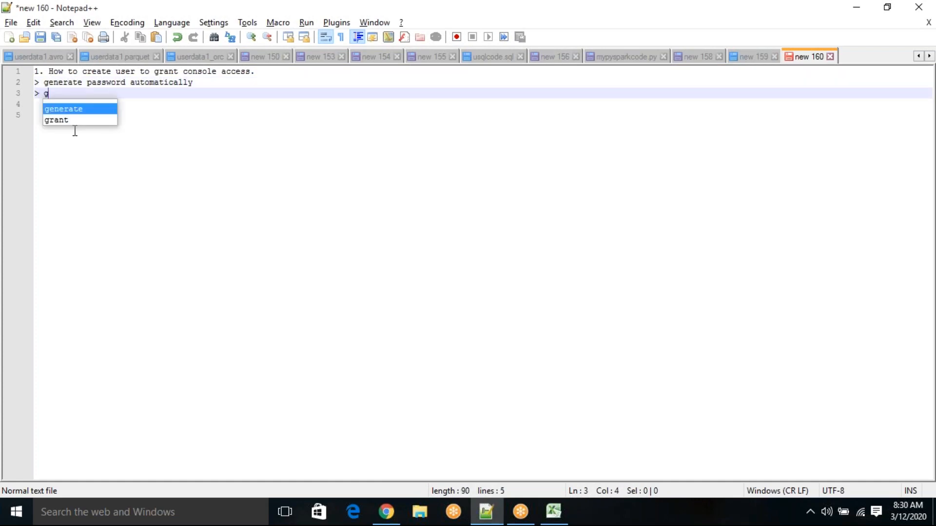
pyautogui.write('enerate')
pyautogui.press('BackSpace')
pyautogui.press('BackSpace')
pyautogui.press('BackSpace')
pyautogui.press('BackSpace')
pyautogui.press('BackSpace')
pyautogui.press('BackSpace')
pyautogui.press('BackSpace')
pyautogui.press('BackSpace')
pyautogui.press('BackSpace')
pyautogui.write('customised')
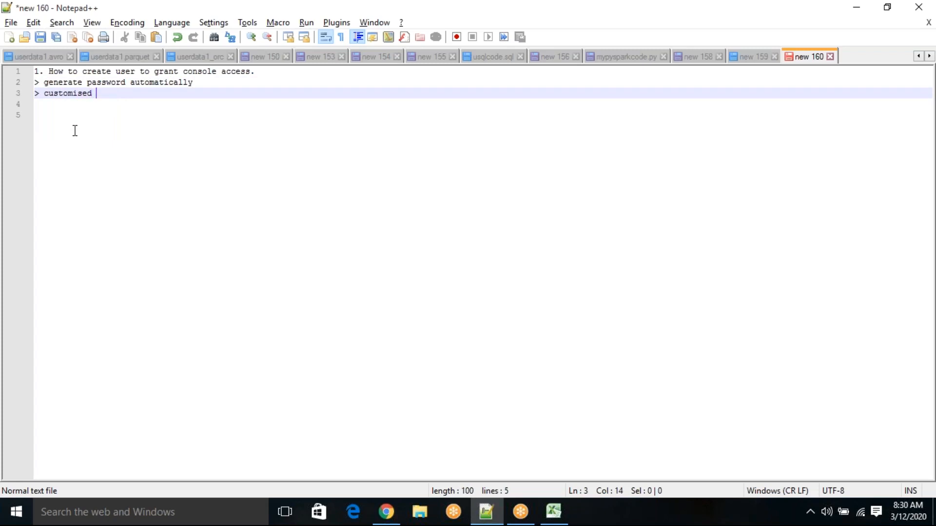
pyautogui.write(' pa')
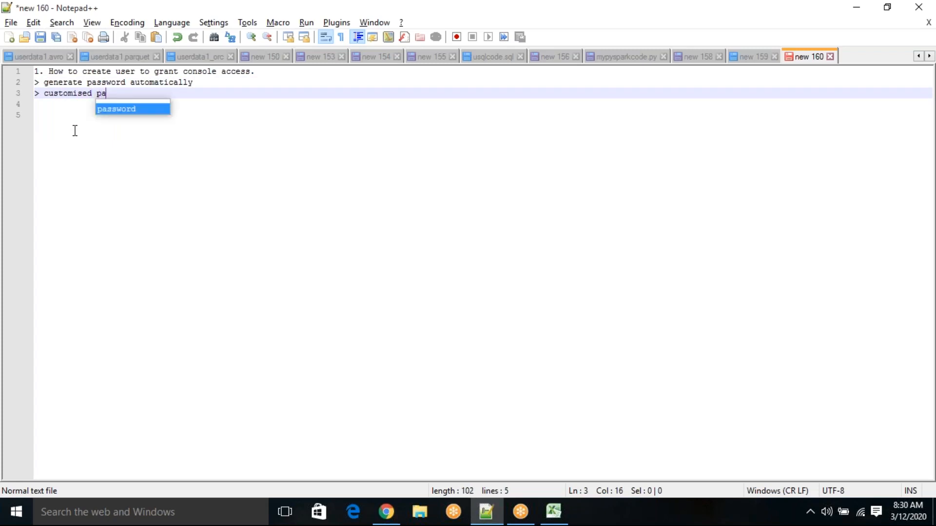
pyautogui.write('ssword .')
pyautogui.press('Return')
pyautogui.press('Return')
pyautogui.press('Return')
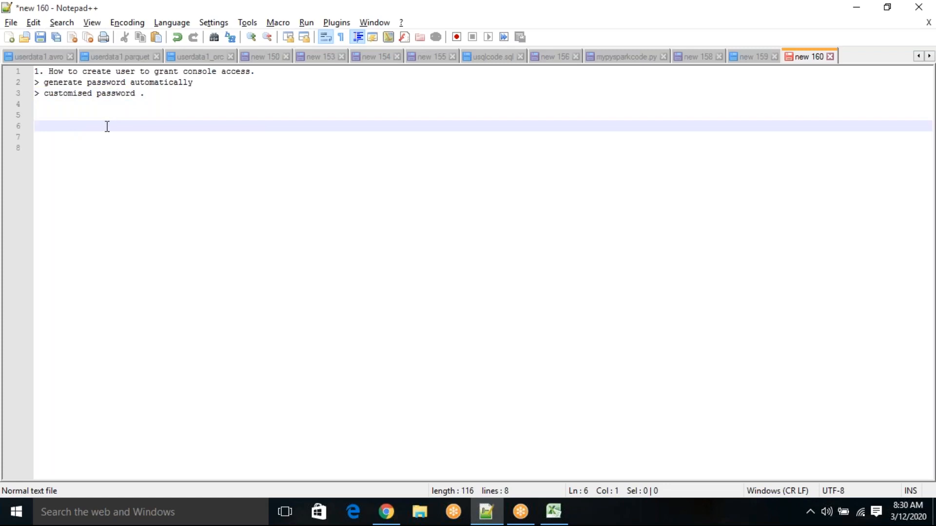
# Step: Switch back to the AWS console in Chrome and open the list of users in the IAM service
pyautogui.hotkey('alt', 'Tab')
pyautogui.hotkey('alt', 'Tab')
pyautogui.press('Tab')
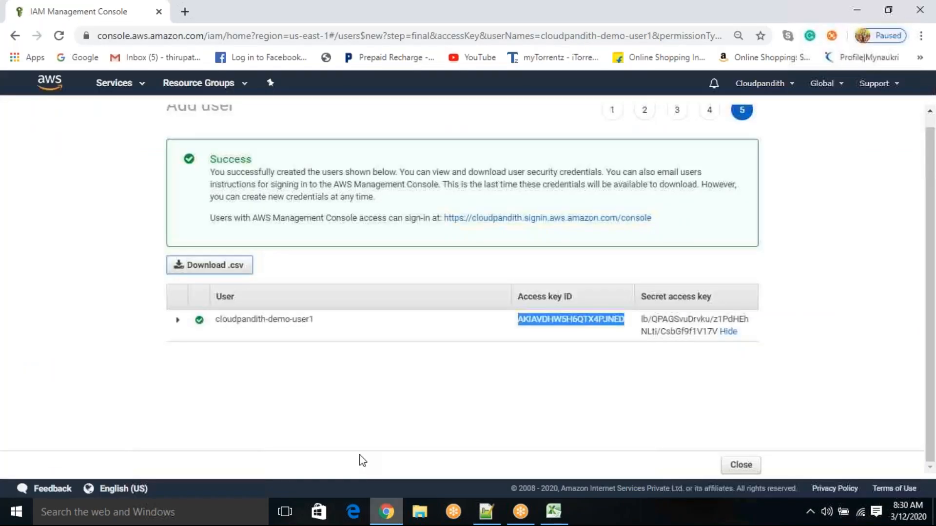
pyautogui.click(134, 94)
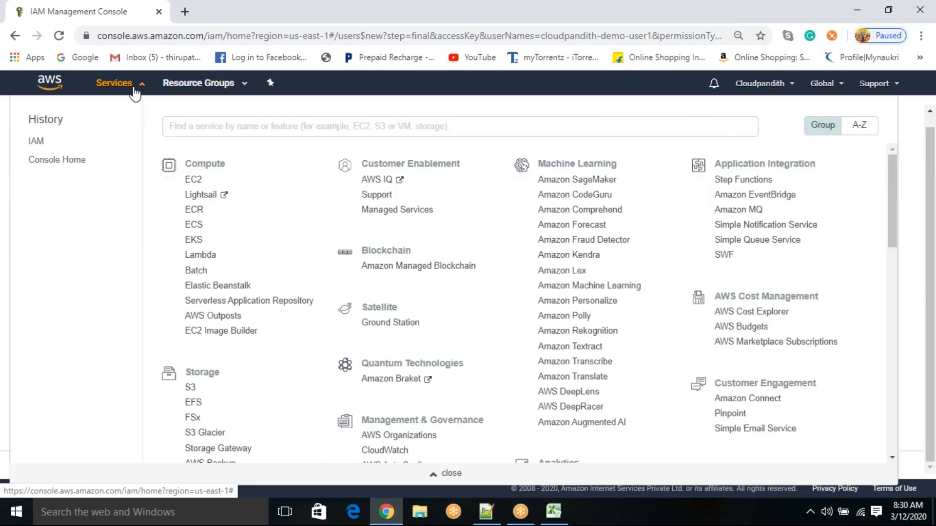
pyautogui.scroll(-2, 526, 293)
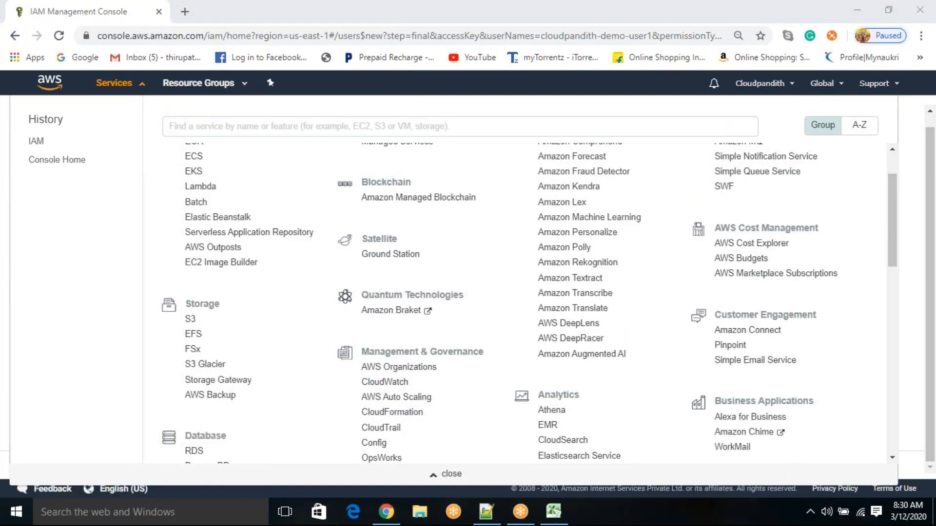
pyautogui.scroll(-4, 532, 448)
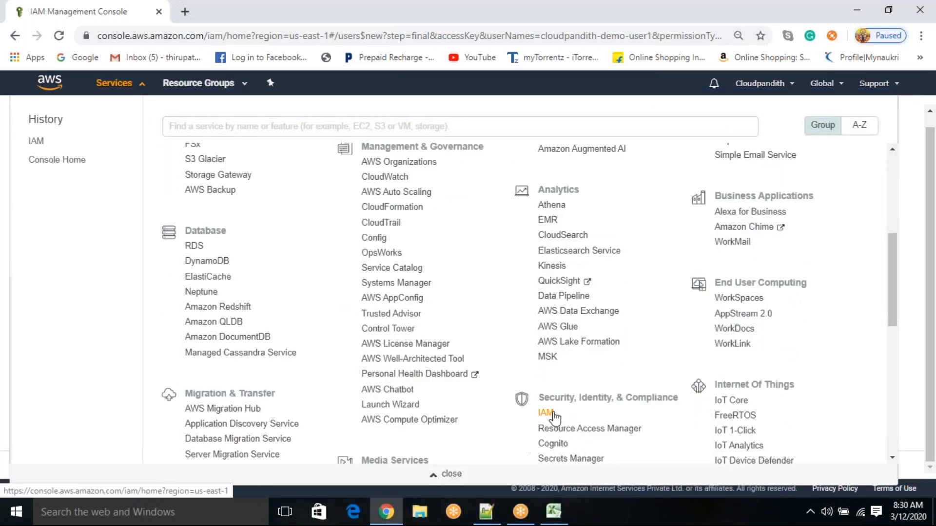
pyautogui.click(548, 415)
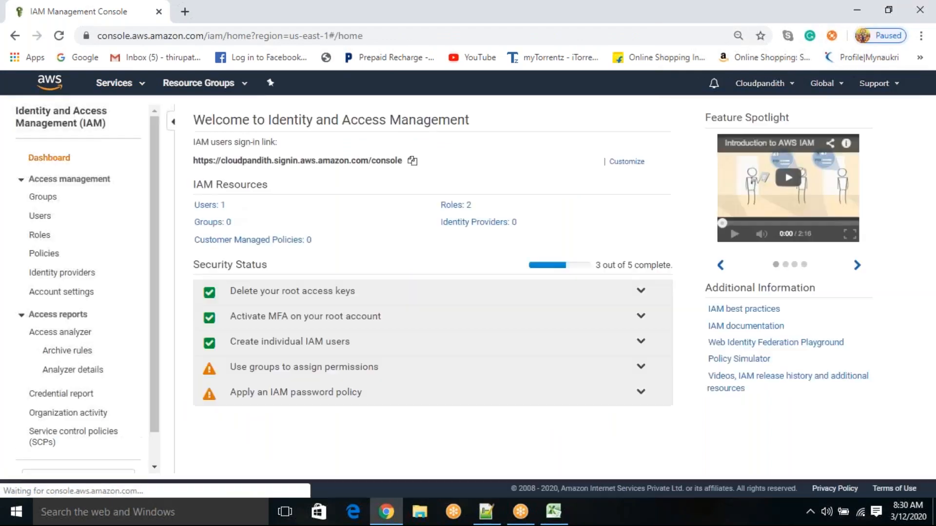
pyautogui.click(40, 218)
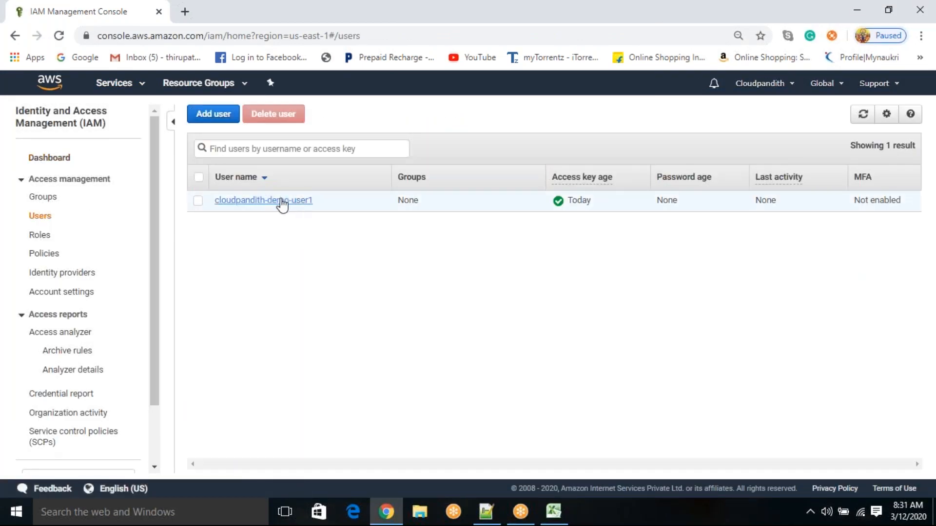
# Step: Start adding a new IAM user with the user name cloudpandith-demo-consoleuser
pyautogui.click(222, 117)
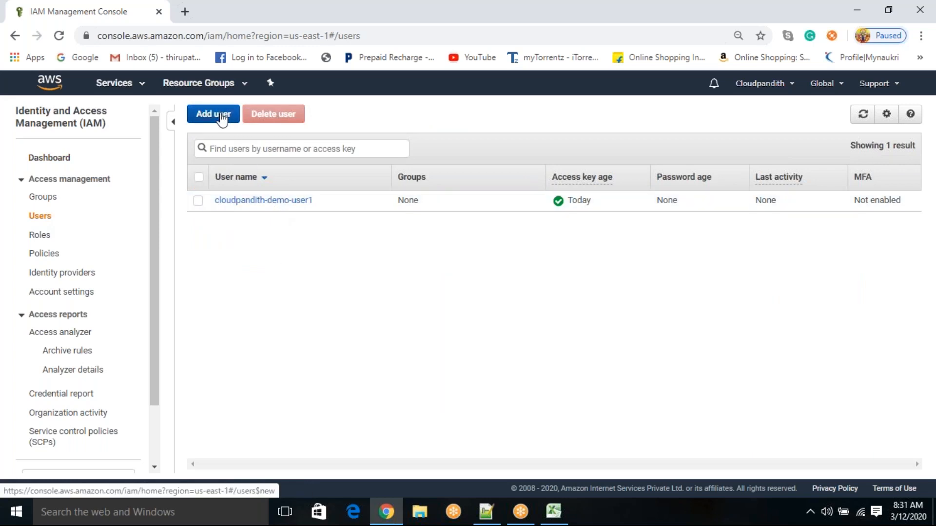
pyautogui.write('cloudpandith-demo-consols')
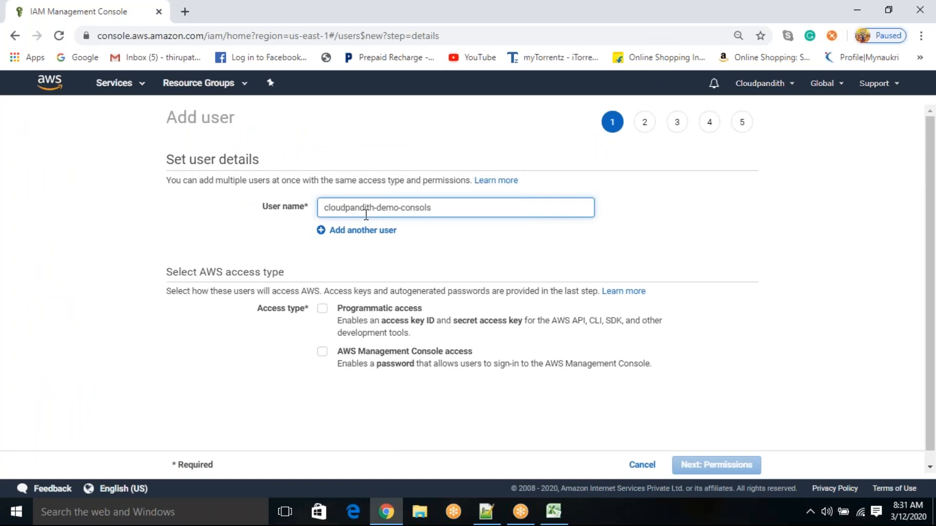
pyautogui.press('BackSpace')
pyautogui.write('euser')
pyautogui.moveTo(445, 206); pyautogui.dragTo(405, 207)
pyautogui.click(455, 240)
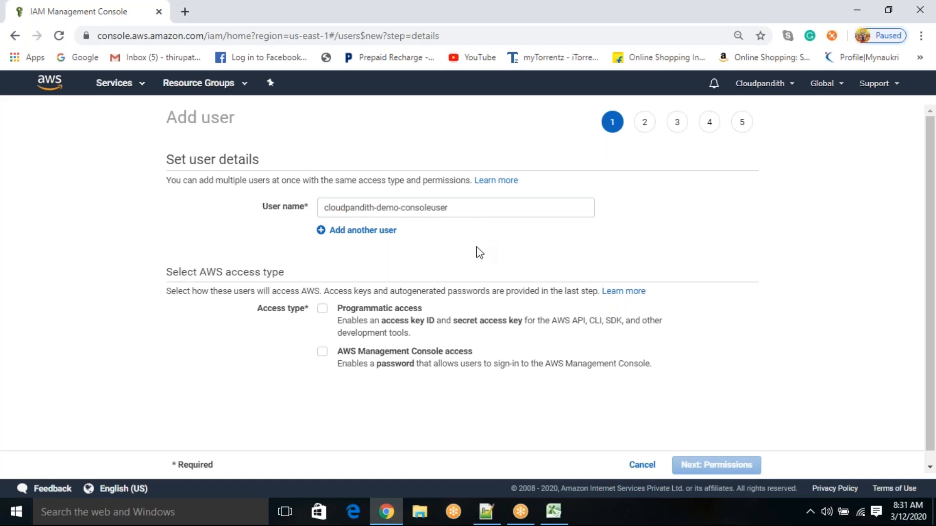
# Step: Give the user AWS Management Console access with the Autogenerated password option
pyautogui.scroll(-1, 334, 312)
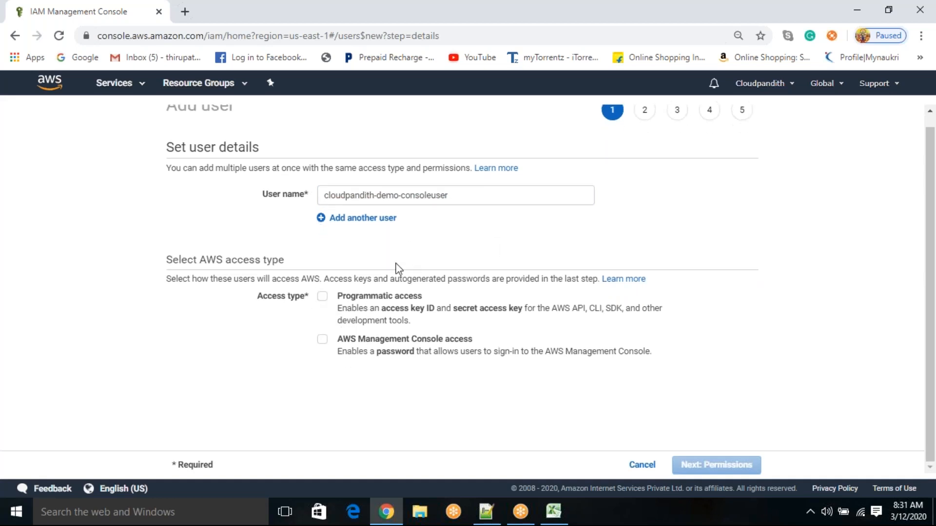
pyautogui.click(323, 341)
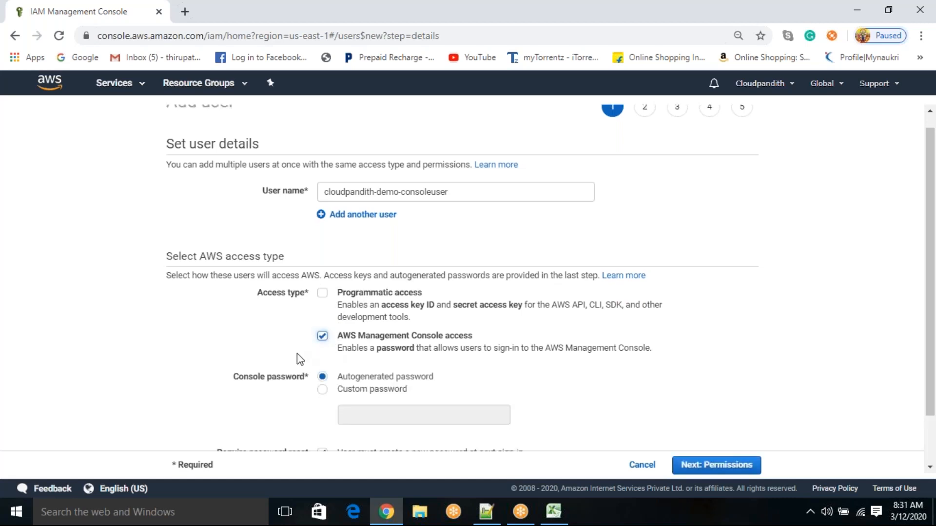
pyautogui.scroll(-1, 297, 353)
pyautogui.moveTo(337, 320); pyautogui.dragTo(346, 339)
pyautogui.click(448, 331)
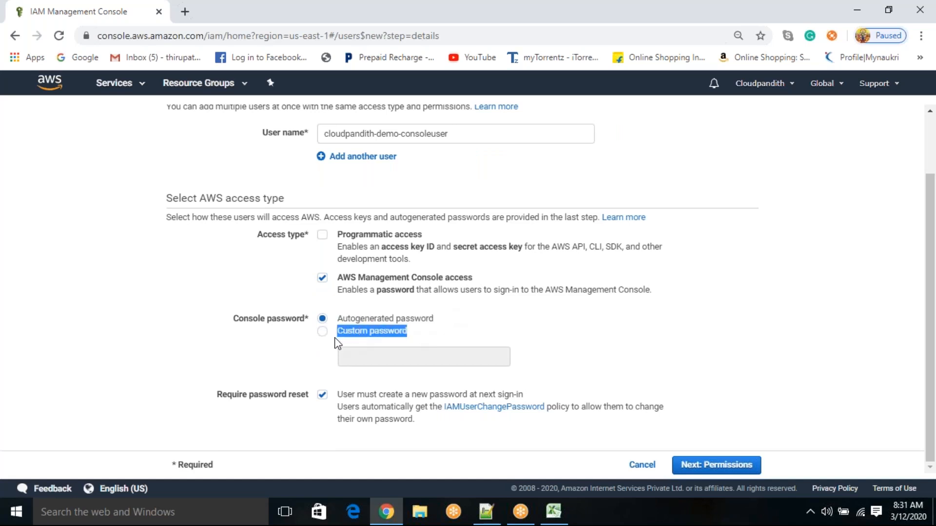
pyautogui.click(368, 318)
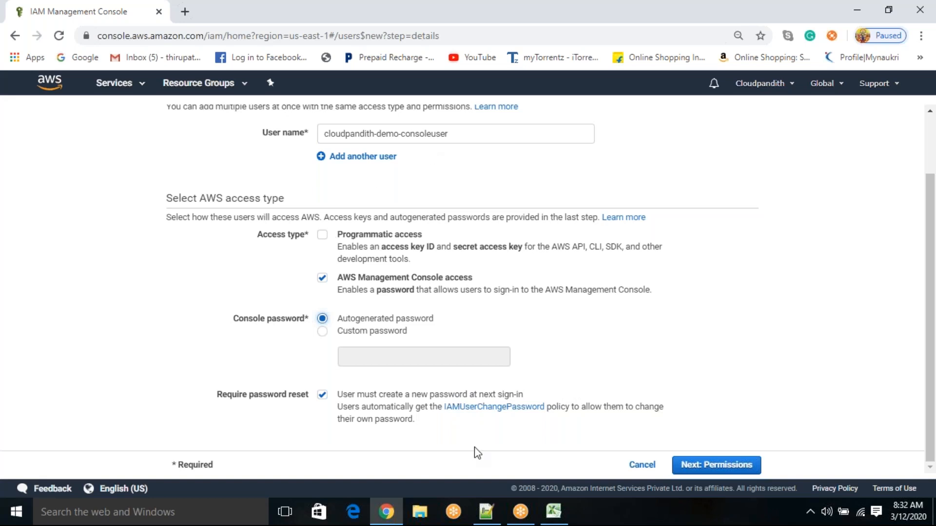
# Step: Check the user name, keep the password reset requirement at next sign-in, and continue to the permissions stage
pyautogui.click(451, 135)
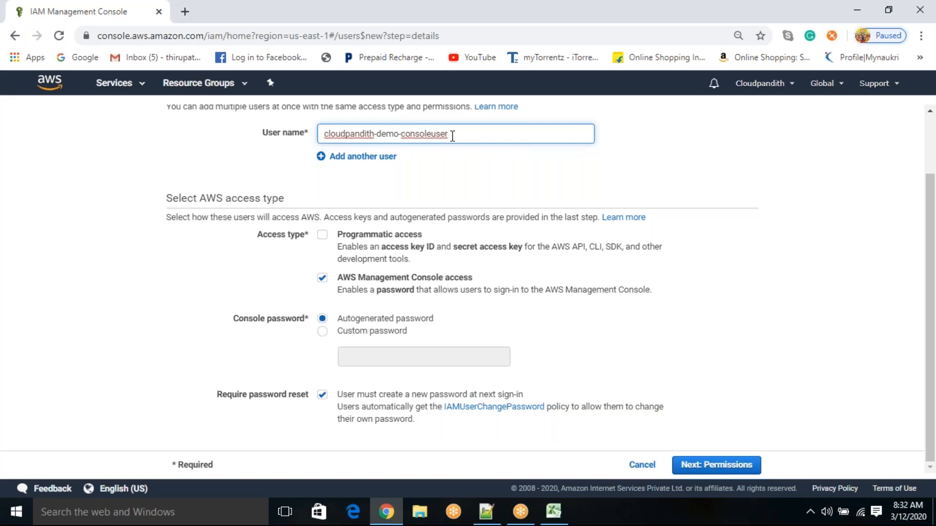
pyautogui.moveTo(451, 135); pyautogui.dragTo(322, 135)
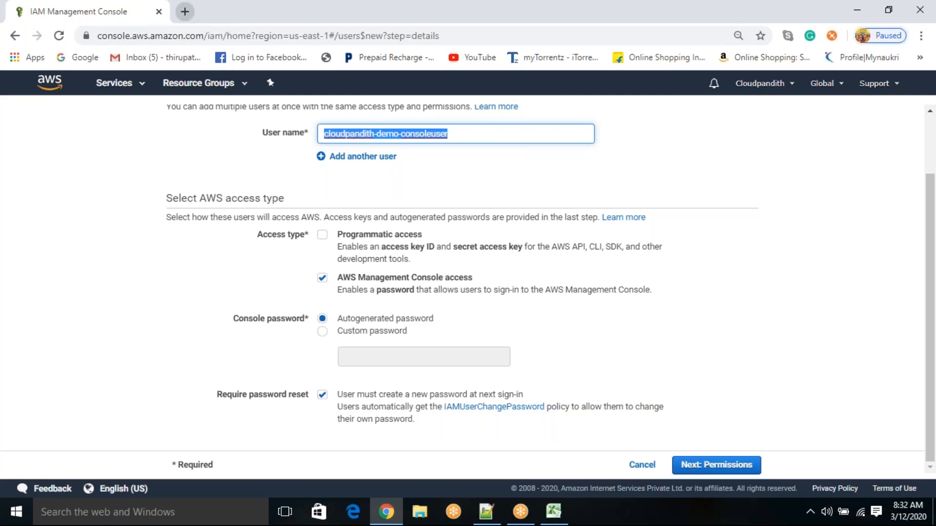
pyautogui.moveTo(340, 395); pyautogui.dragTo(409, 420)
pyautogui.click(439, 426)
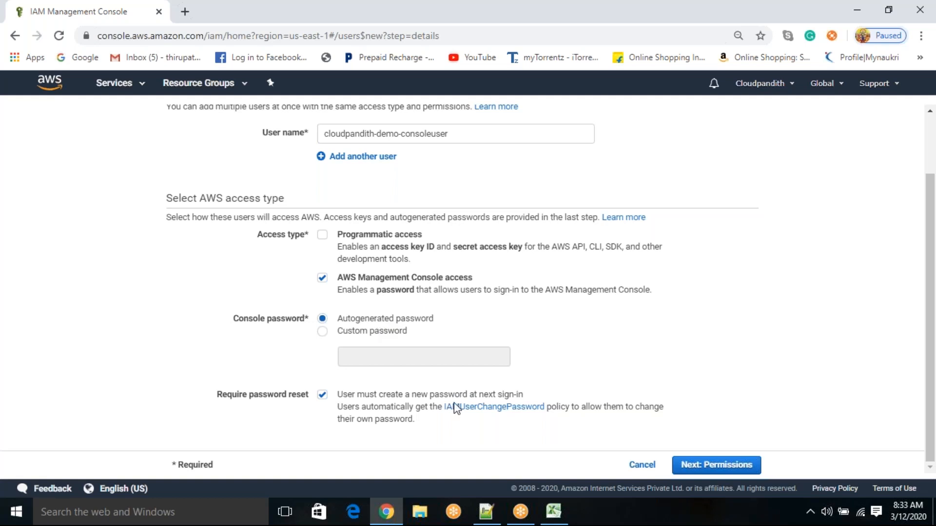
pyautogui.click(726, 469)
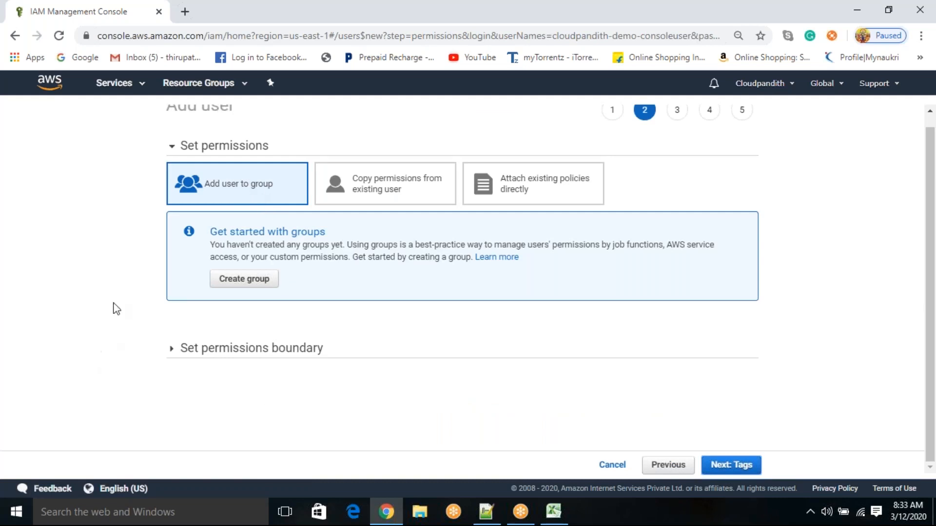
pyautogui.click(389, 191)
pyautogui.scroll(2, 258, 338)
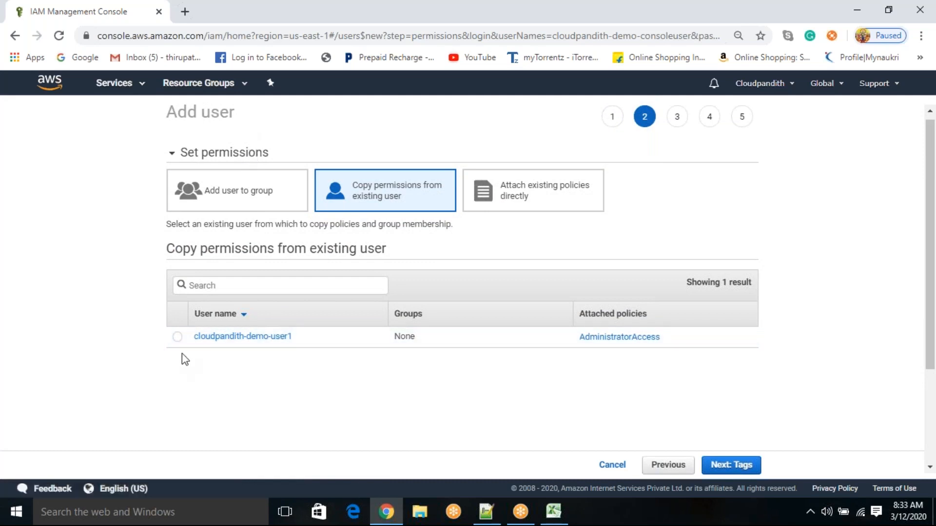
pyautogui.click(178, 337)
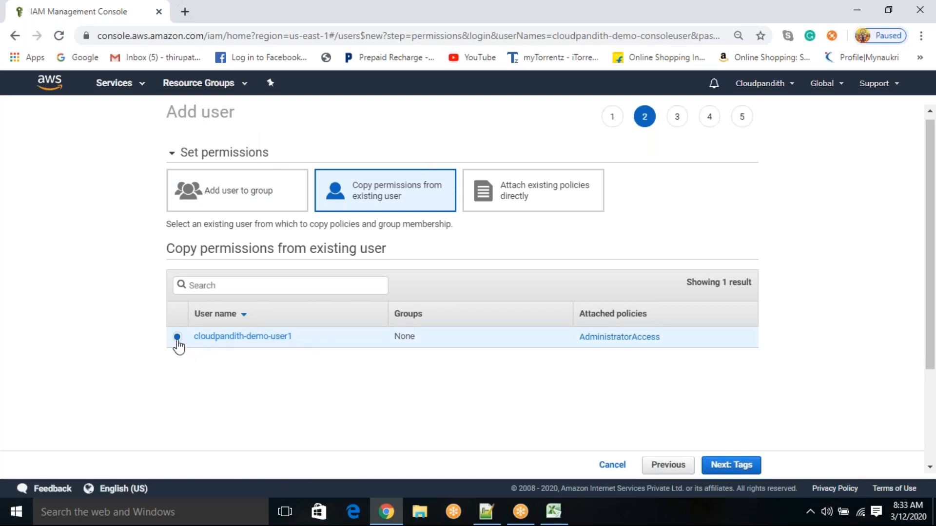
# Step: Change the permission type to attaching existing policies directly and search the policies for "s3"
pyautogui.click(518, 186)
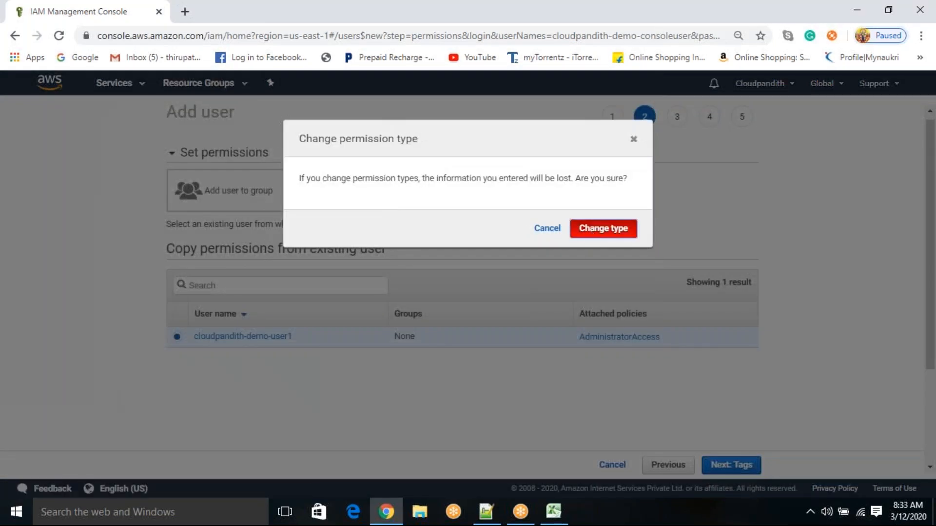
pyautogui.click(603, 228)
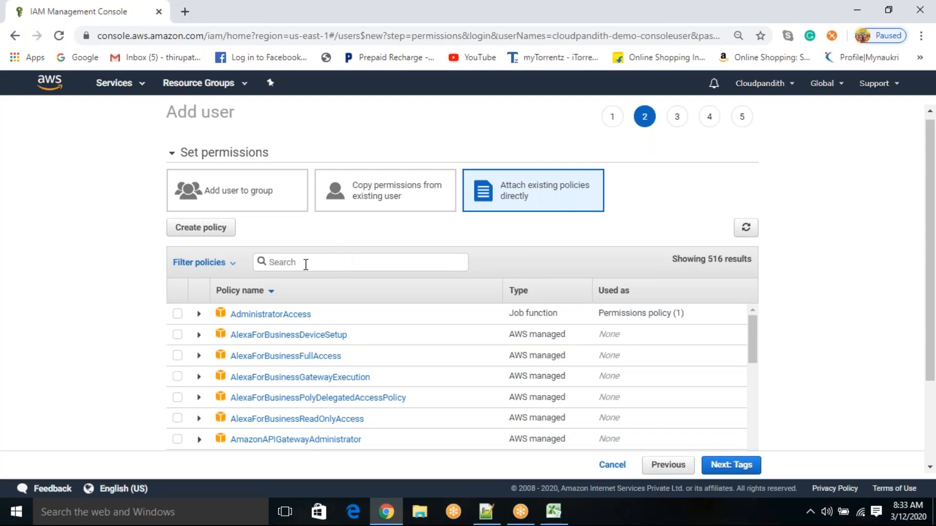
pyautogui.write('read')
pyautogui.press('BackSpace')
pyautogui.press('BackSpace')
pyautogui.press('BackSpace')
pyautogui.press('BackSpace')
pyautogui.write('s3')
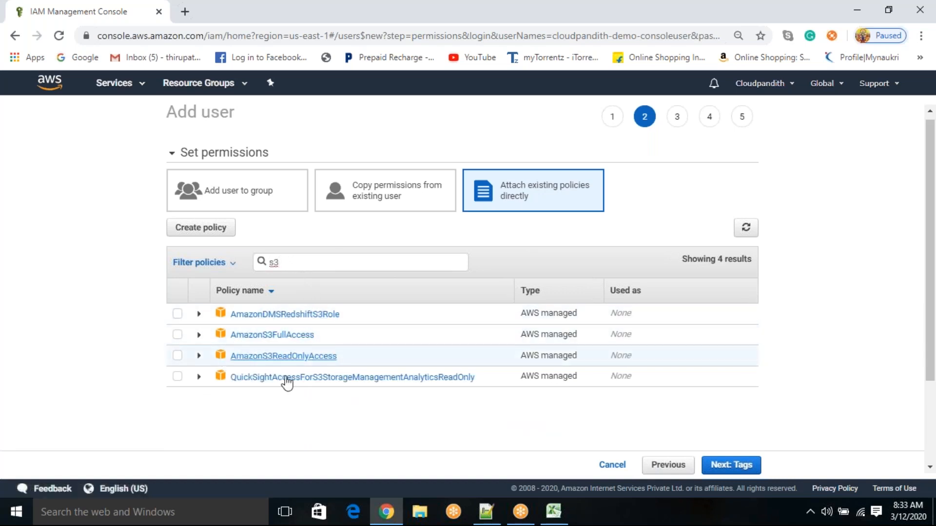
# Step: Filter the policies by "admin", select AdministratorAccess for the user, and continue to the tags stage
pyautogui.doubleClick(269, 264)
pyautogui.press('BackSpace')
pyautogui.write('admin')
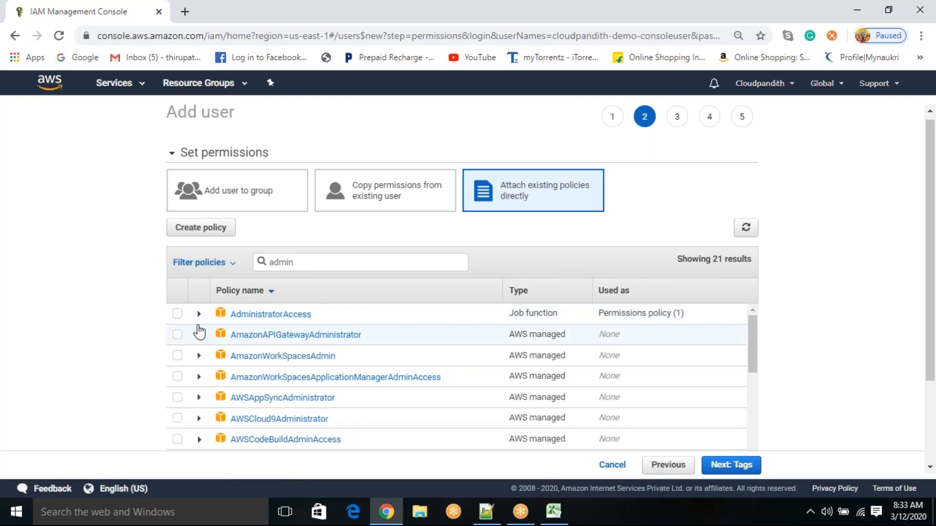
pyautogui.click(178, 315)
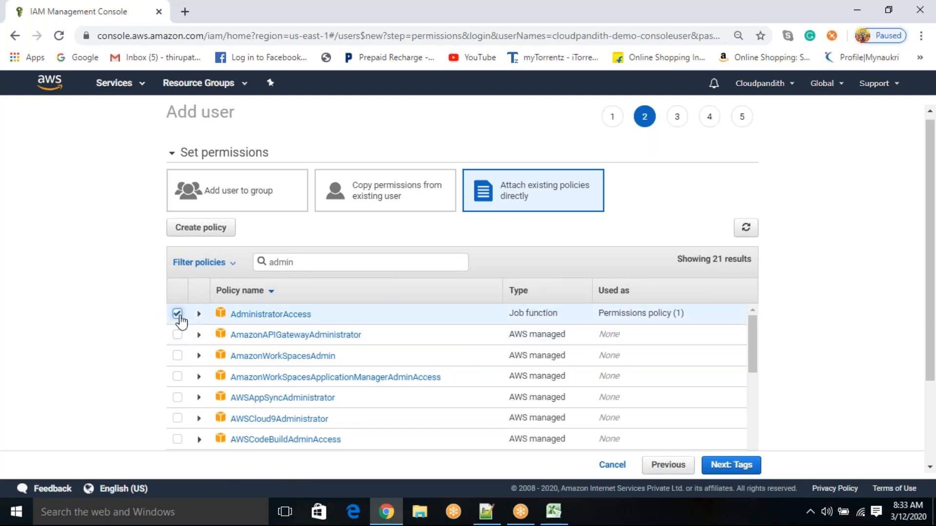
pyautogui.click(727, 468)
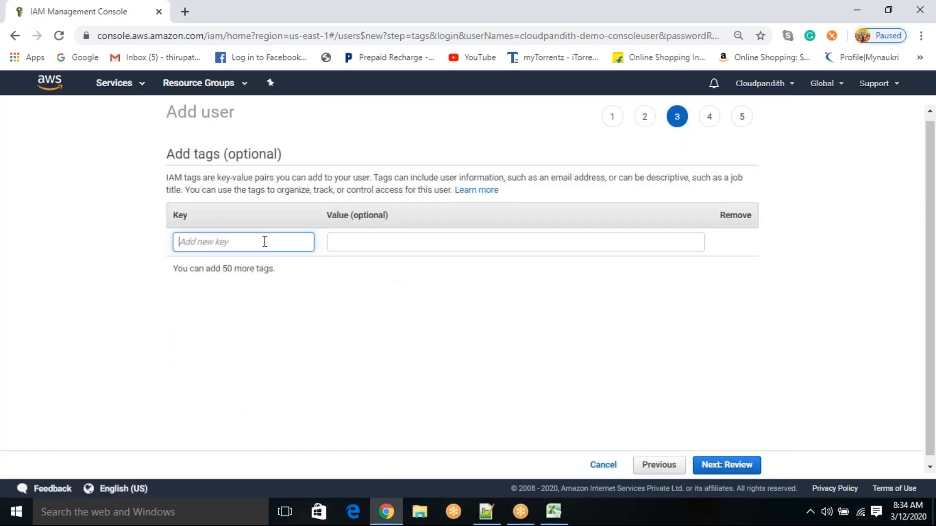
# Step: Leave the optional tags empty and create the user after reviewing its details and permissions summary
pyautogui.click(351, 251)
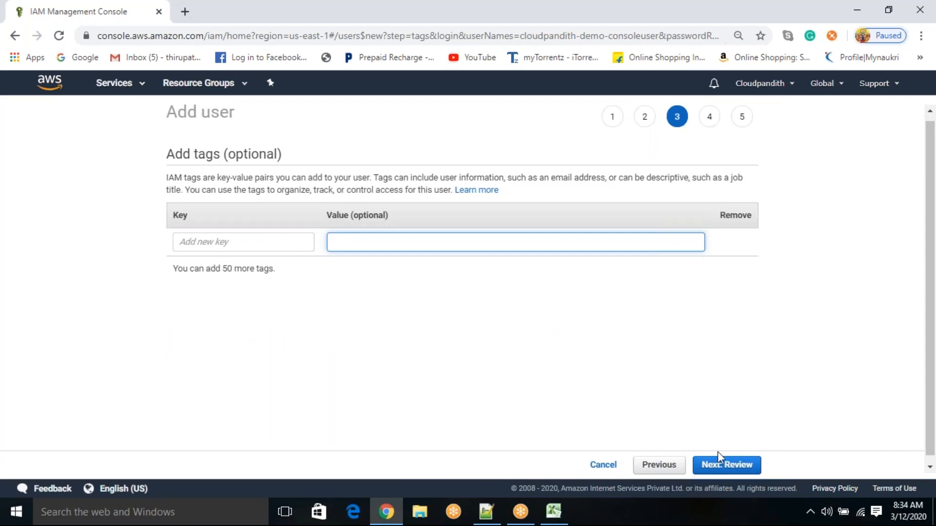
pyautogui.click(732, 468)
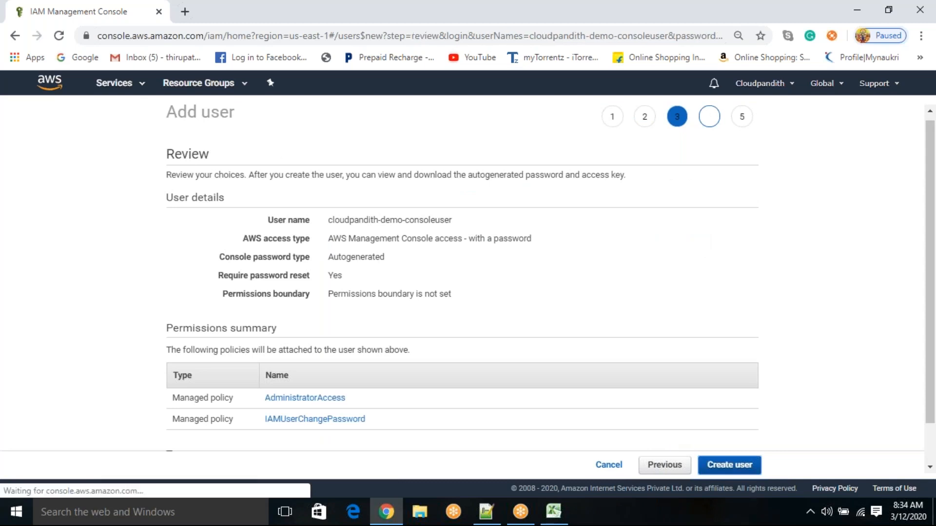
pyautogui.scroll(-1, 462, 273)
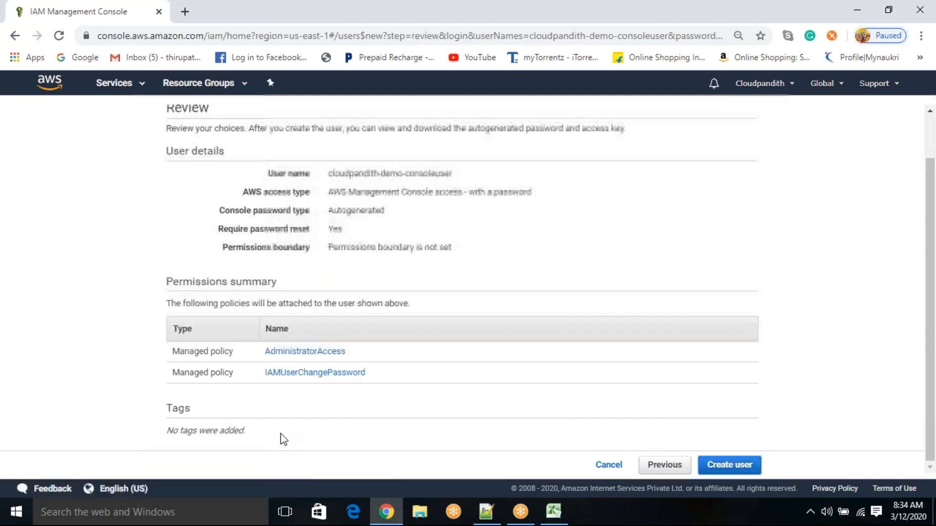
pyautogui.doubleClick(337, 210)
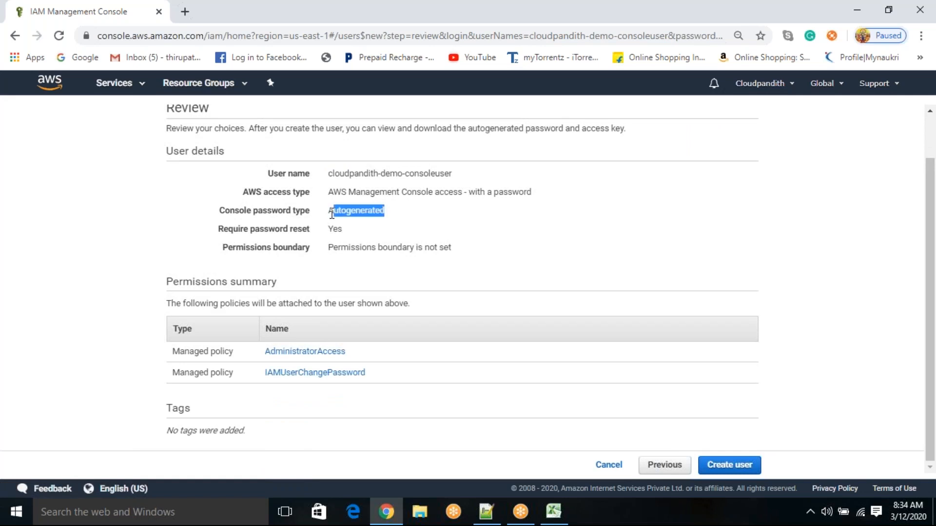
pyautogui.click(436, 225)
pyautogui.click(739, 467)
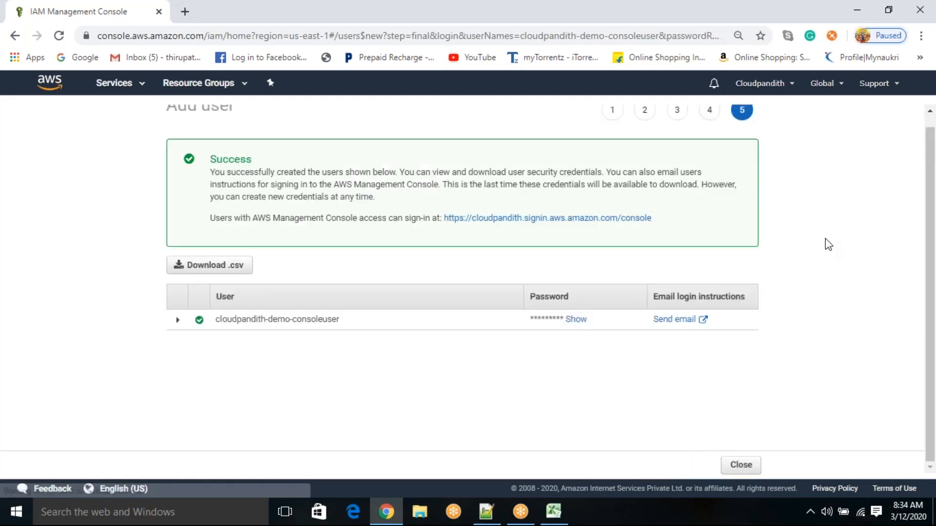
# Step: Reveal the new user's autogenerated password and copy it into the Notepad++ note below the option lines
pyautogui.click(577, 321)
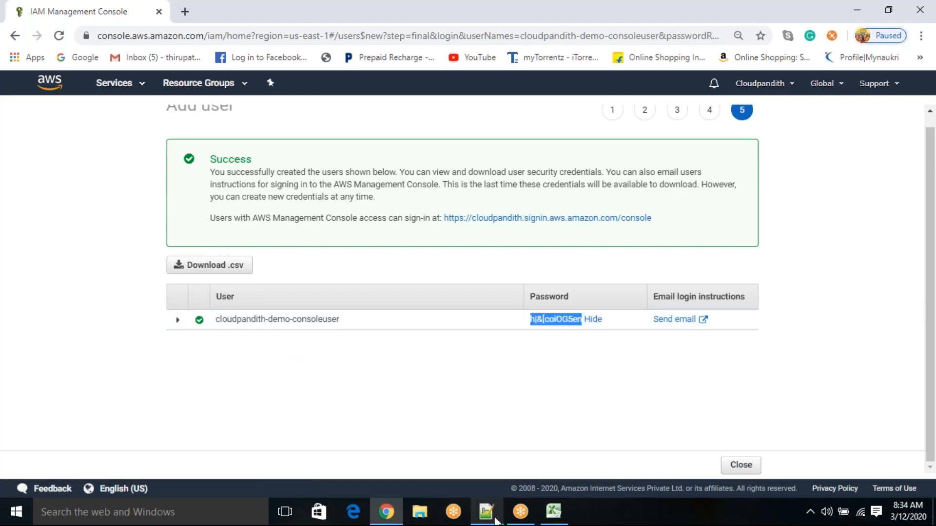
pyautogui.hotkey('alt', 'Tab')
pyautogui.hotkey('ctrl', 'v')
pyautogui.press('Return')
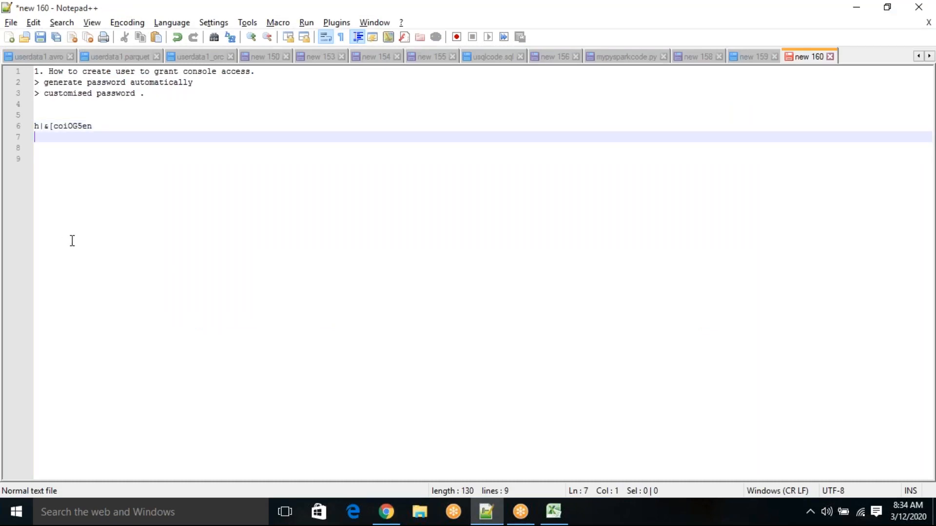
# Step: Copy the user name cloudpandith-demo-consoleuser from the success page into the Notepad++ note, on the line above the password
pyautogui.hotkey('alt', 'Tab')
pyautogui.moveTo(340, 319); pyautogui.dragTo(231, 317)
pyautogui.hotkey('ctrl', 'c')
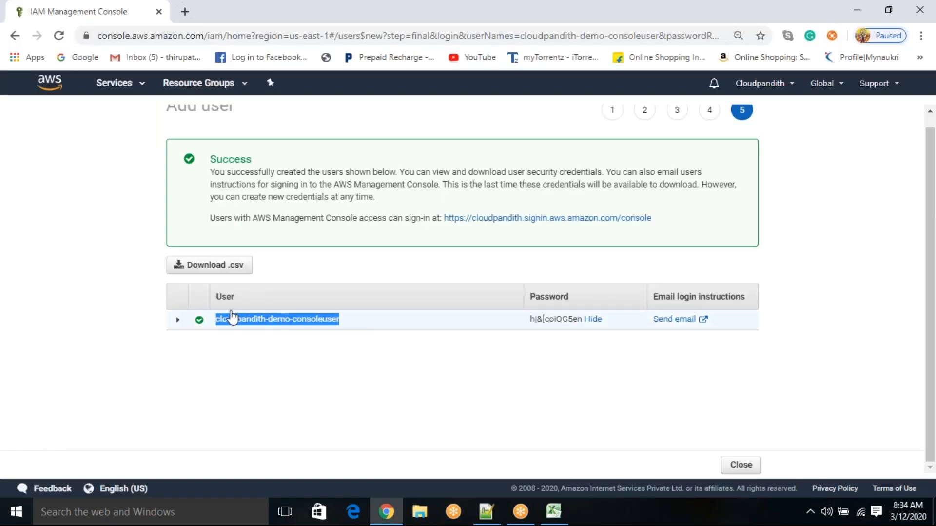
pyautogui.hotkey('alt', 'Tab')
pyautogui.click(46, 119)
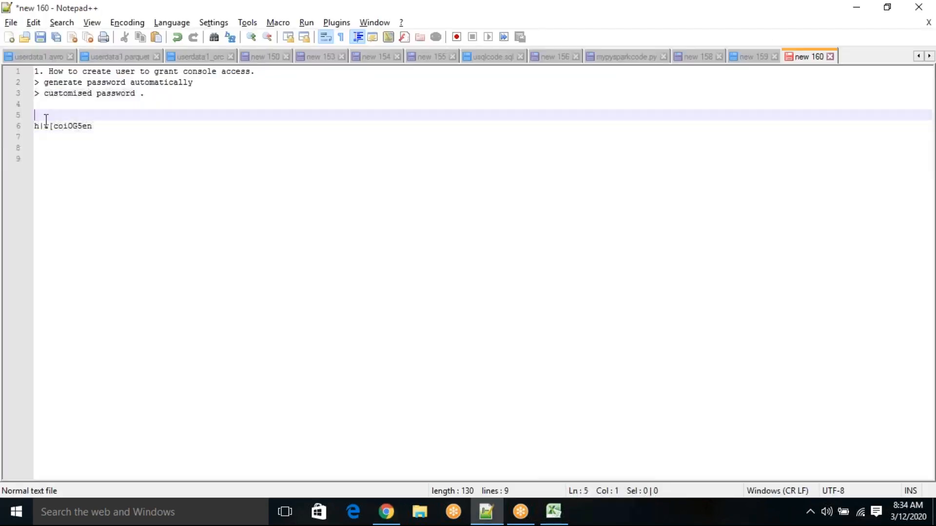
pyautogui.hotkey('ctrl', 'v')
pyautogui.click(95, 126)
pyautogui.moveTo(95, 126); pyautogui.dragTo(30, 116)
pyautogui.click(110, 155)
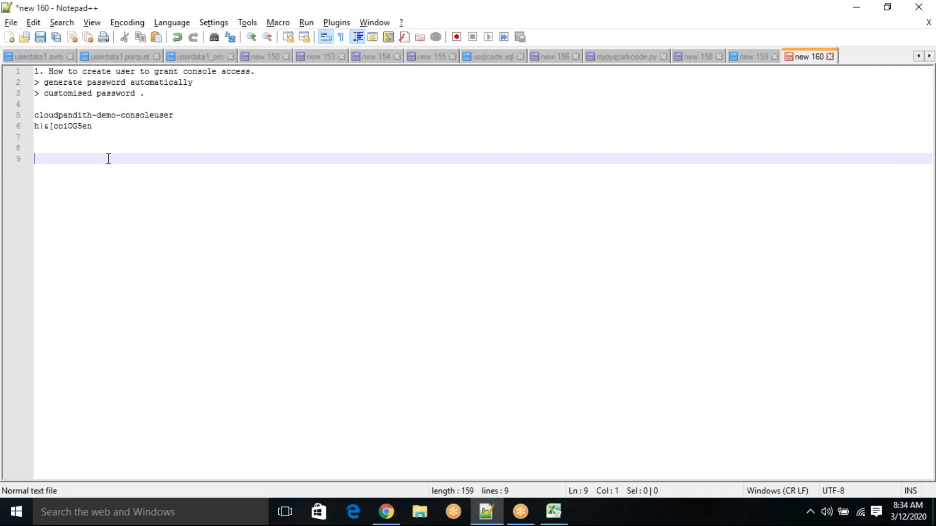
# Step: Download the new user's credentials .csv from the AWS success page in the browser and open credentials (2) in Excel
pyautogui.hotkey('alt', 'Tab')
pyautogui.click(496, 403)
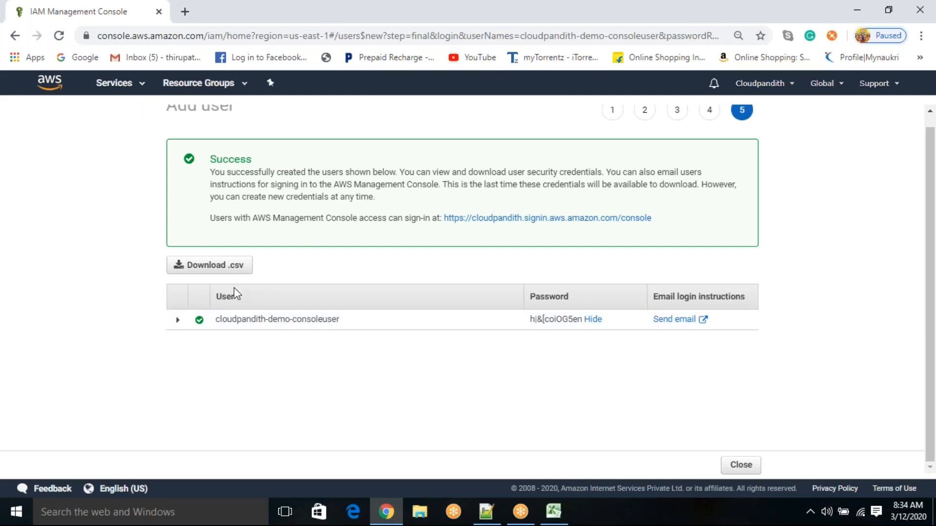
pyautogui.click(226, 268)
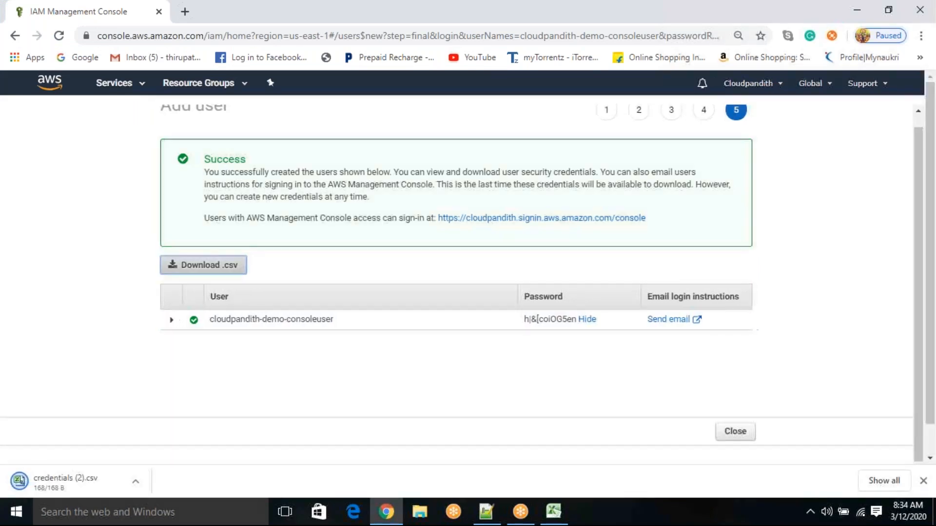
pyautogui.click(132, 481)
pyautogui.click(183, 398)
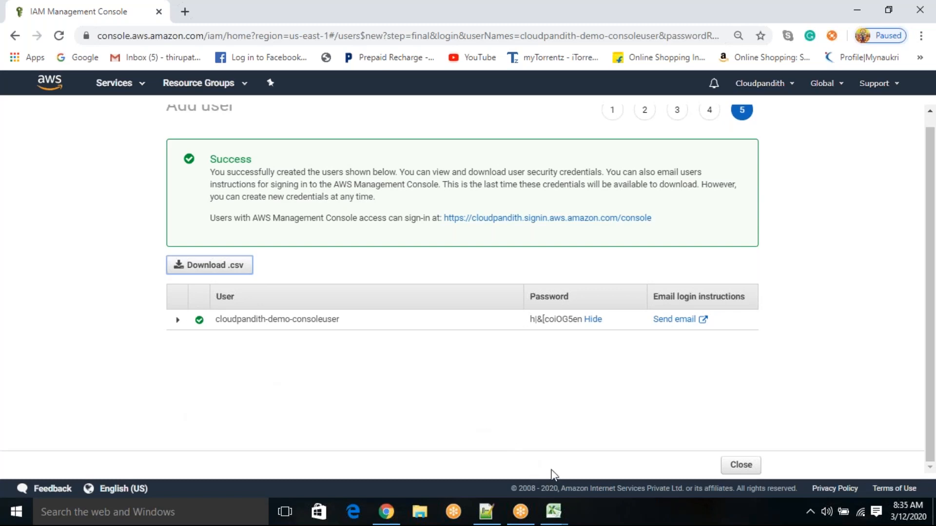
pyautogui.click(553, 511)
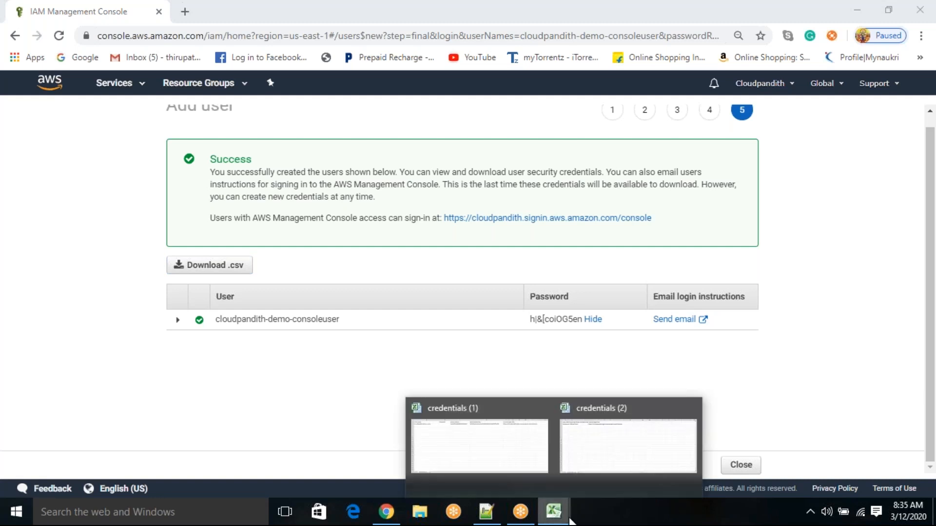
pyautogui.click(623, 467)
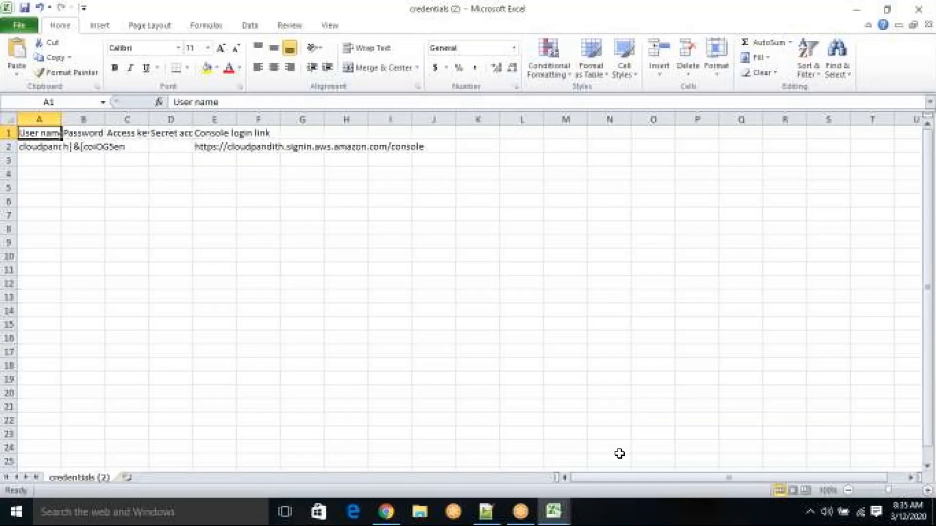
# Step: Widen columns A to D of the credentials sheet to fit their contents
pyautogui.doubleClick(61, 118)
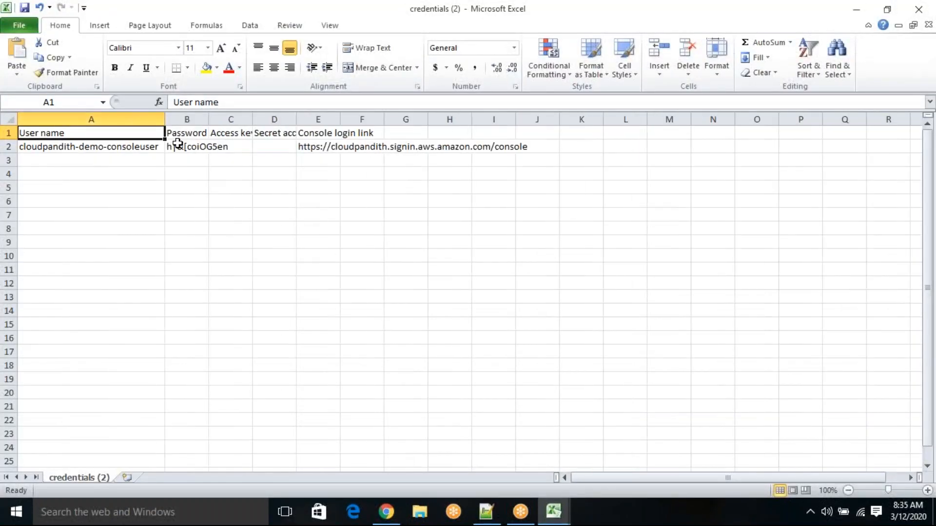
pyautogui.doubleClick(209, 119)
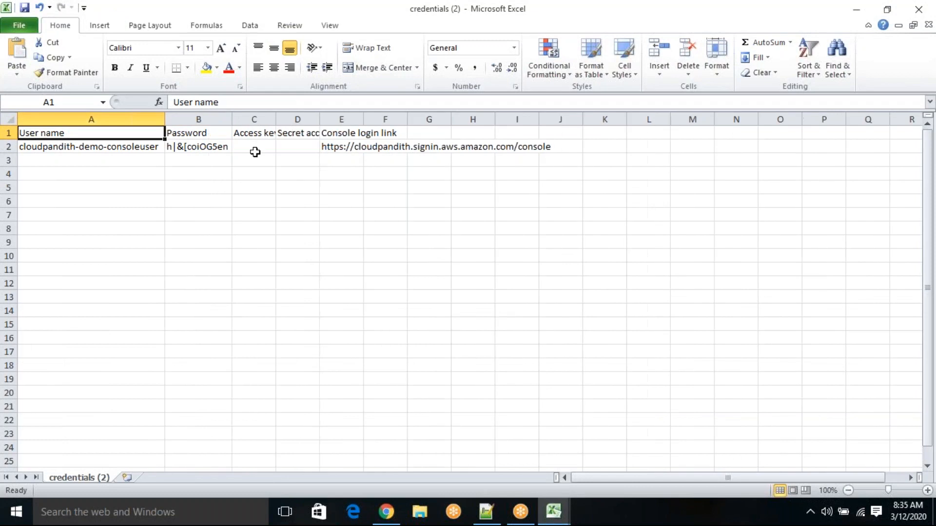
pyautogui.doubleClick(276, 119)
pyautogui.doubleClick(336, 122)
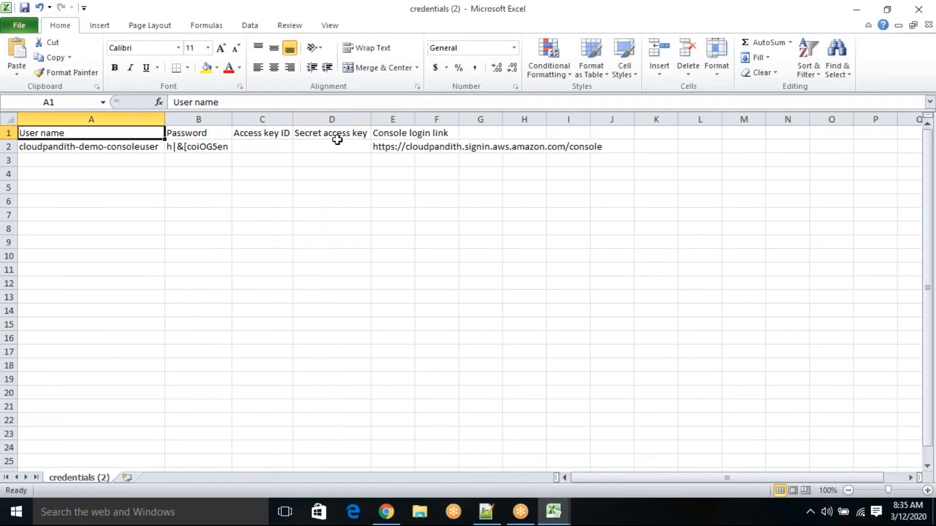
# Step: Examine the user name, password, access key ID and secret access key cells in row 2
pyautogui.click(282, 145)
pyautogui.click(315, 146)
pyautogui.click(278, 146)
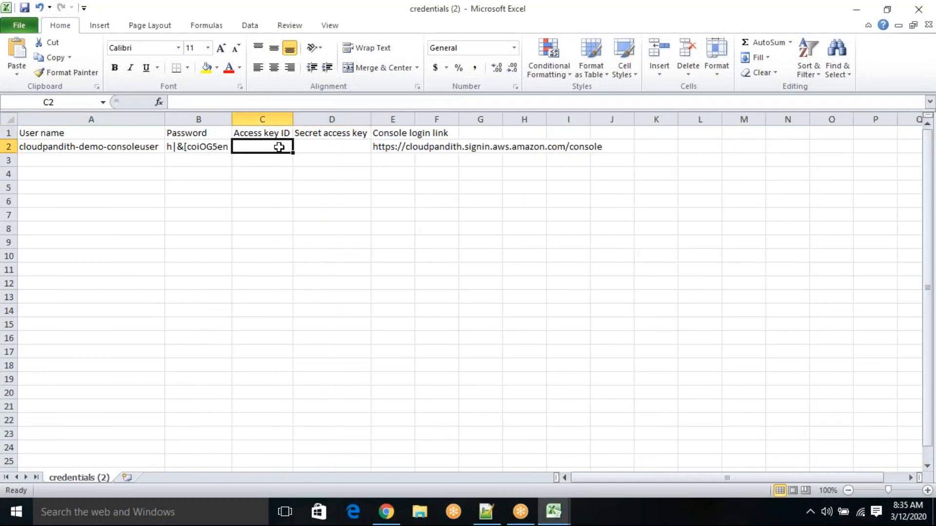
pyautogui.click(319, 142)
pyautogui.click(272, 142)
pyautogui.click(317, 145)
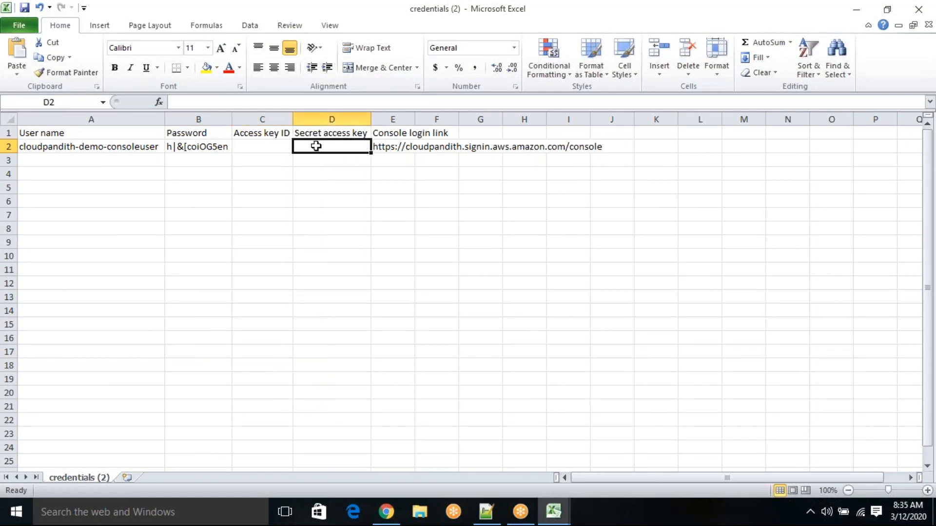
pyautogui.click(134, 146)
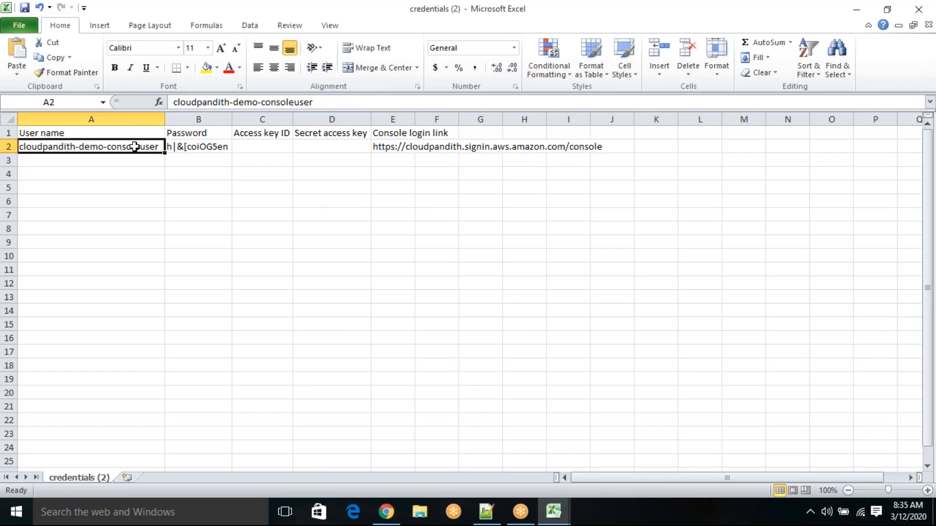
pyautogui.click(183, 147)
pyautogui.click(134, 147)
pyautogui.click(179, 146)
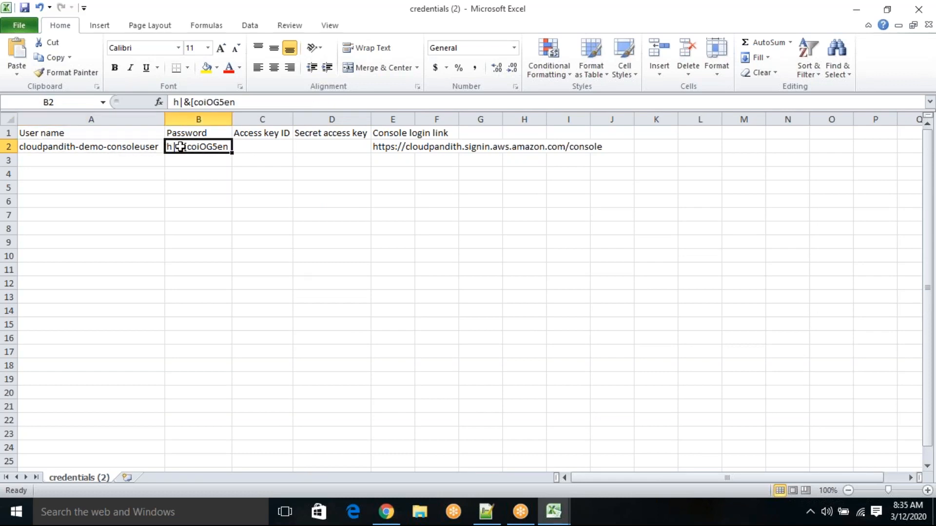
pyautogui.doubleClick(180, 146)
pyautogui.press('Escape')
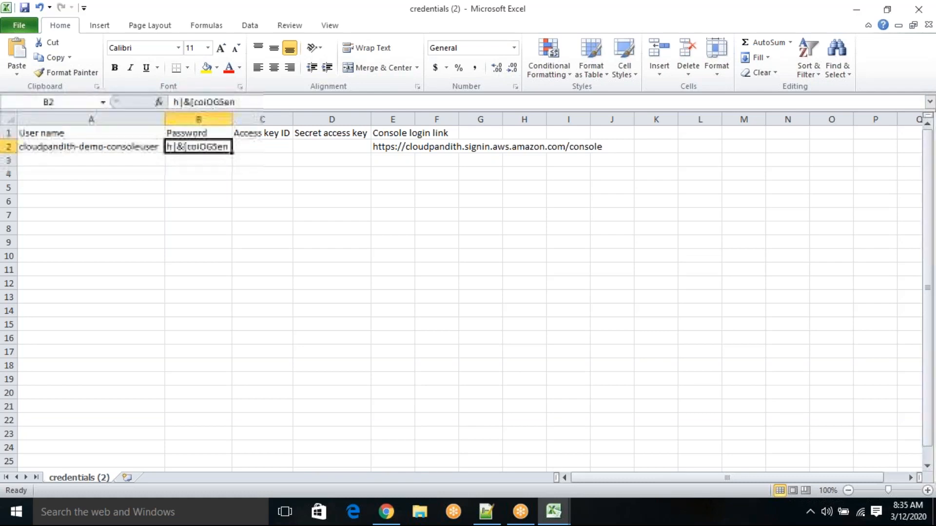
# Step: Replace the entire Notepad++ note with the line "1. How to create user with custom password."
pyautogui.click(386, 512)
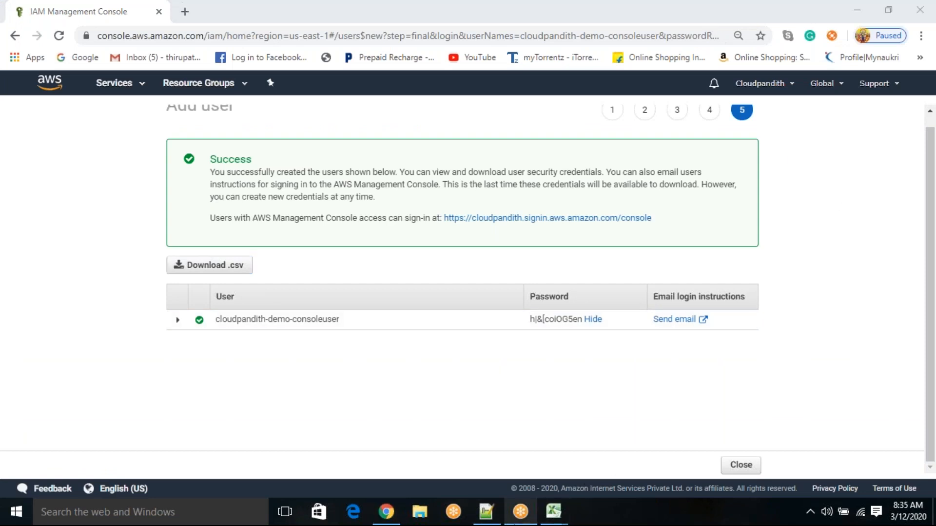
pyautogui.click(485, 512)
pyautogui.moveTo(105, 135); pyautogui.dragTo(35, 84)
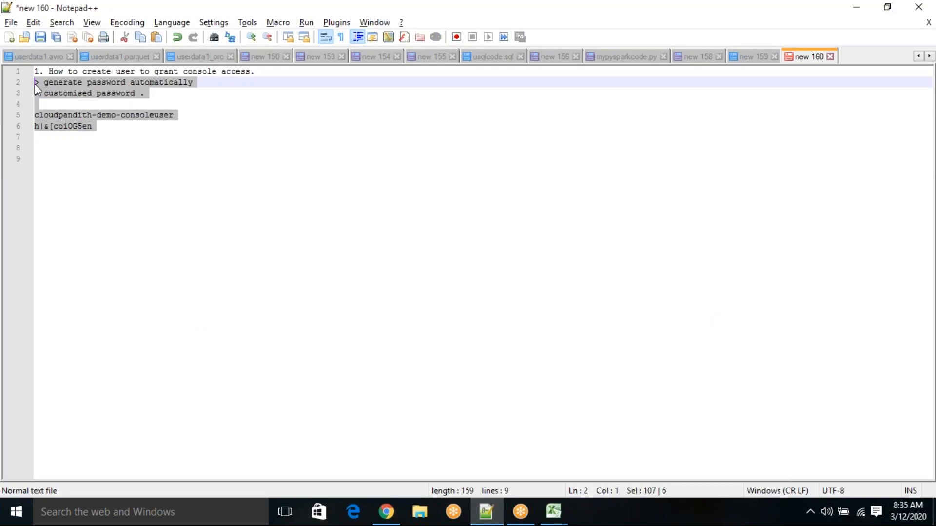
pyautogui.hotkey('ctrl', 'a')
pyautogui.press('Delete')
pyautogui.write('1.')
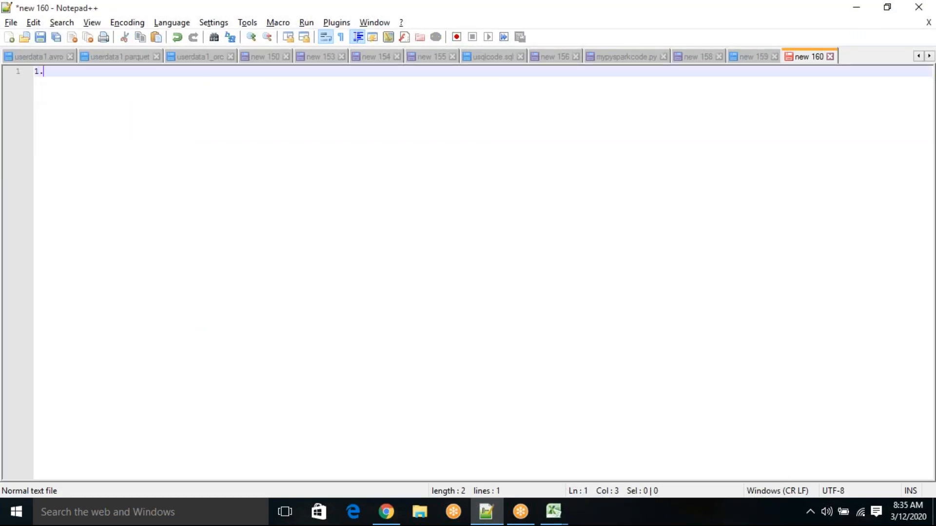
pyautogui.write(' How to create user ')
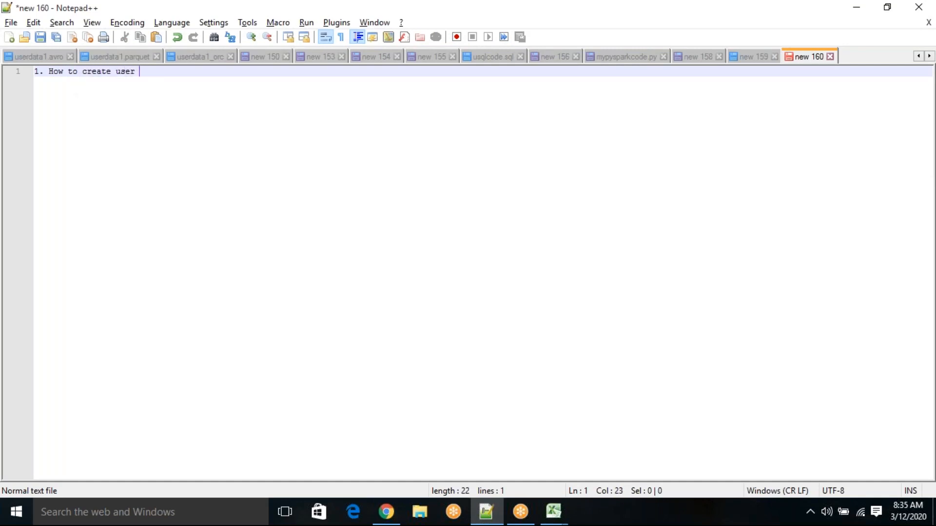
pyautogui.write('with custom passwor')
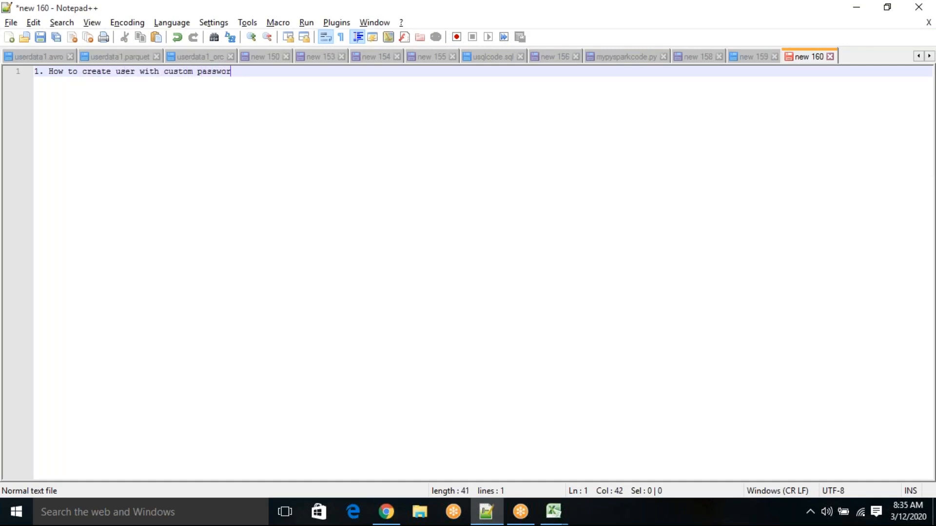
pyautogui.write('d.')
pyautogui.press('Return')
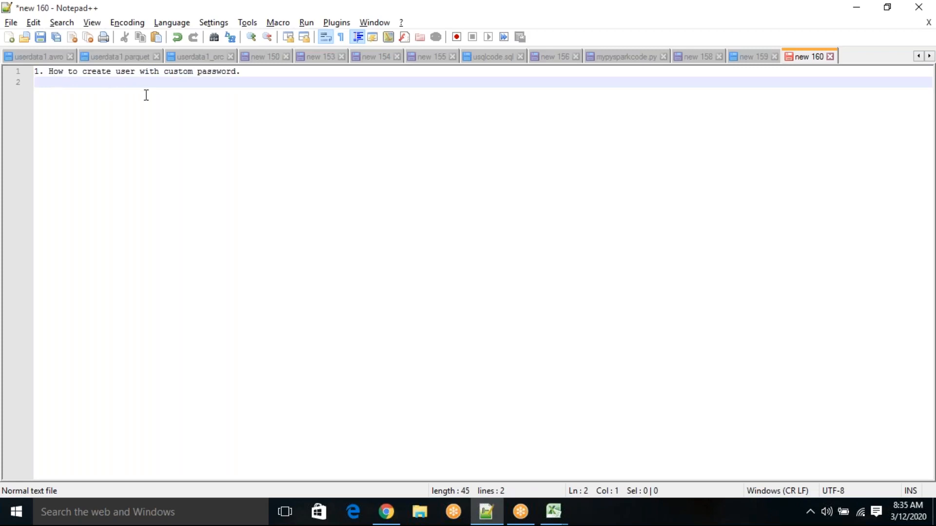
# Step: Return to the AWS console in the browser, open the IAM users list and start adding a user
pyautogui.click(387, 513)
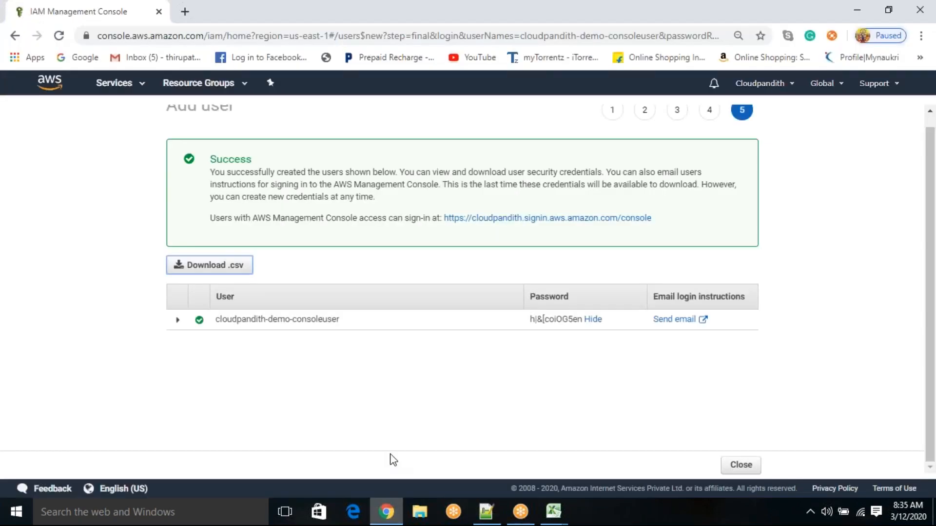
pyautogui.click(135, 88)
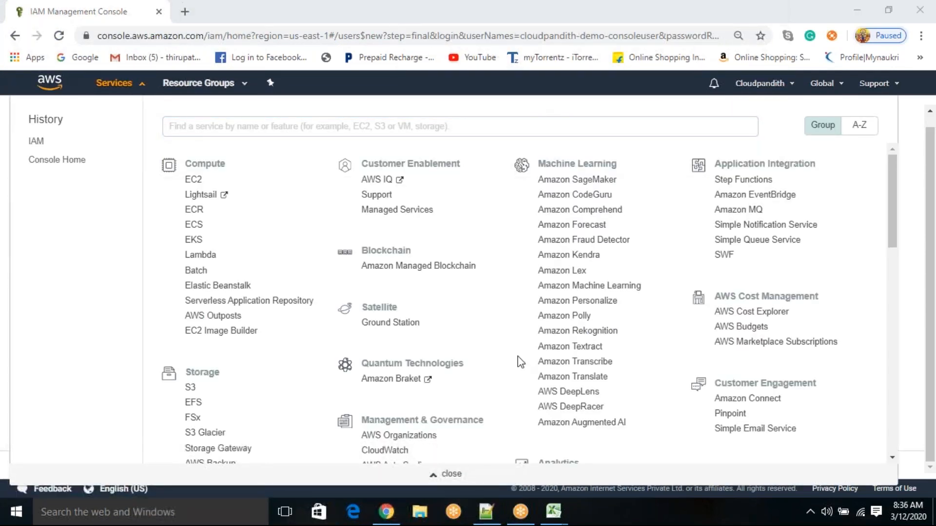
pyautogui.scroll(-1, 519, 362)
pyautogui.scroll(-7, 519, 363)
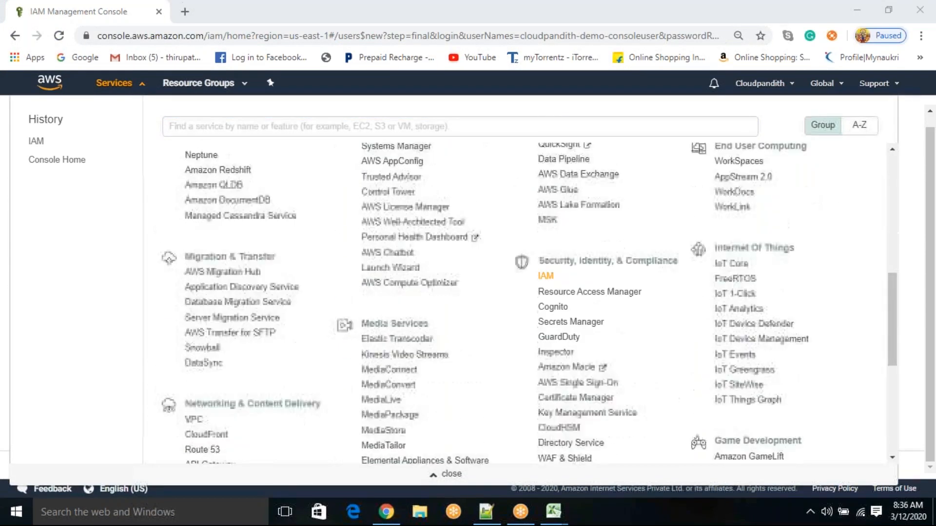
pyautogui.click(545, 276)
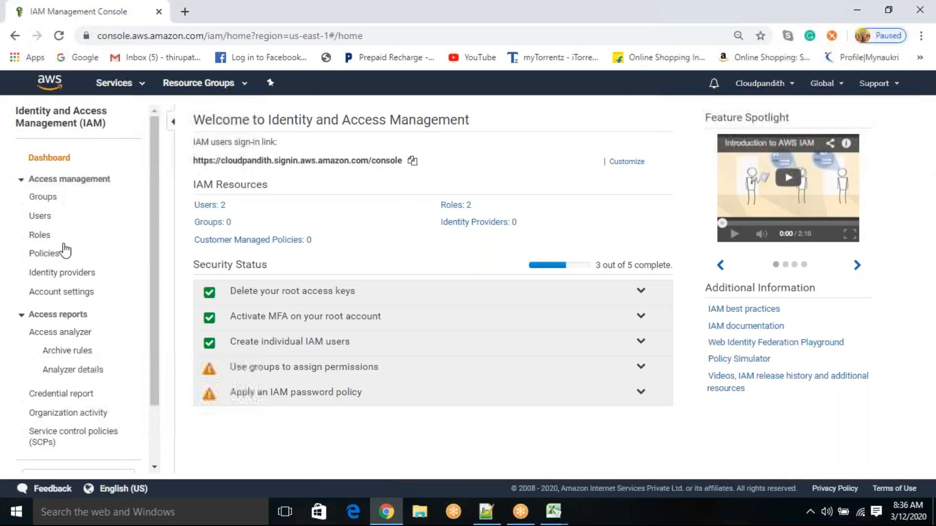
pyautogui.click(49, 217)
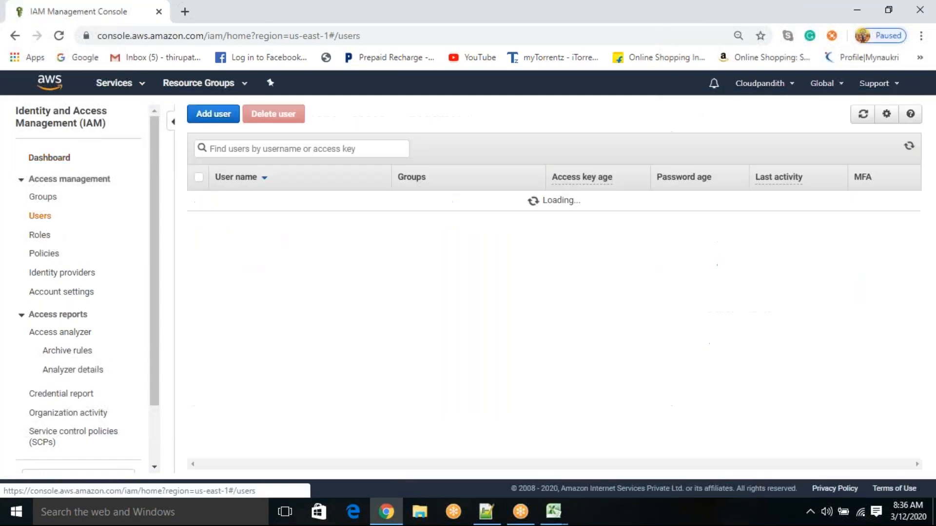
pyautogui.click(214, 117)
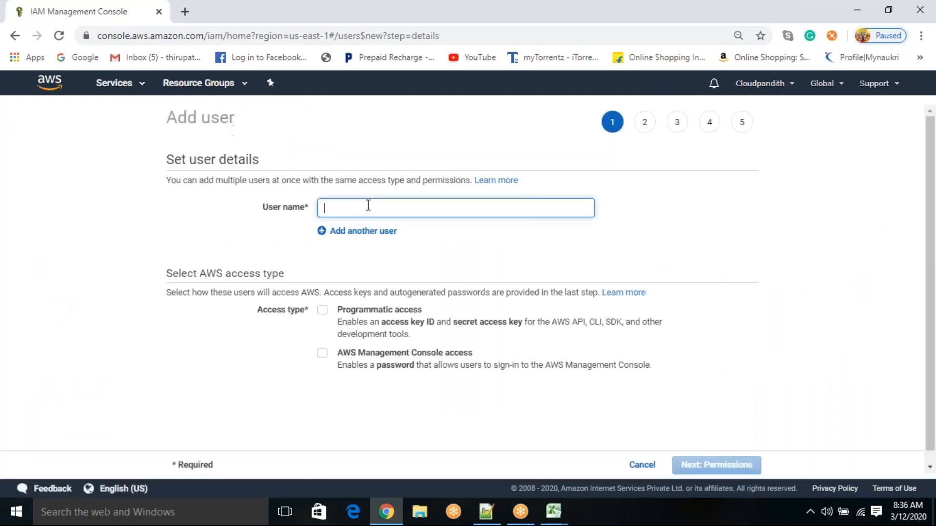
# Step: Enter cloudpandith-demo-consoleuser2 as the new user's name
pyautogui.write('cloudpandi')
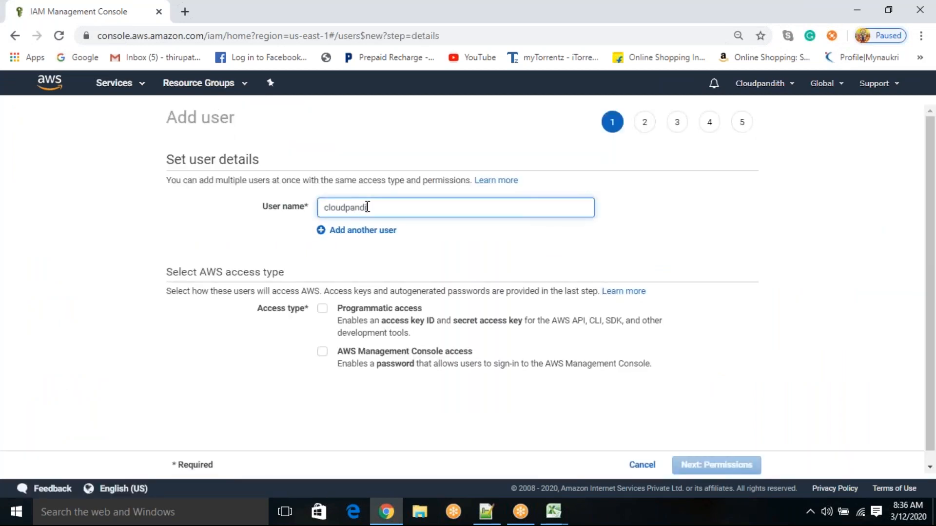
pyautogui.write('th-demo')
pyautogui.write('-custom')
pyautogui.press('BackSpace')
pyautogui.press('BackSpace')
pyautogui.press('BackSpace')
pyautogui.press('BackSpace')
pyautogui.write('onsoleuser2')
pyautogui.click(191, 236)
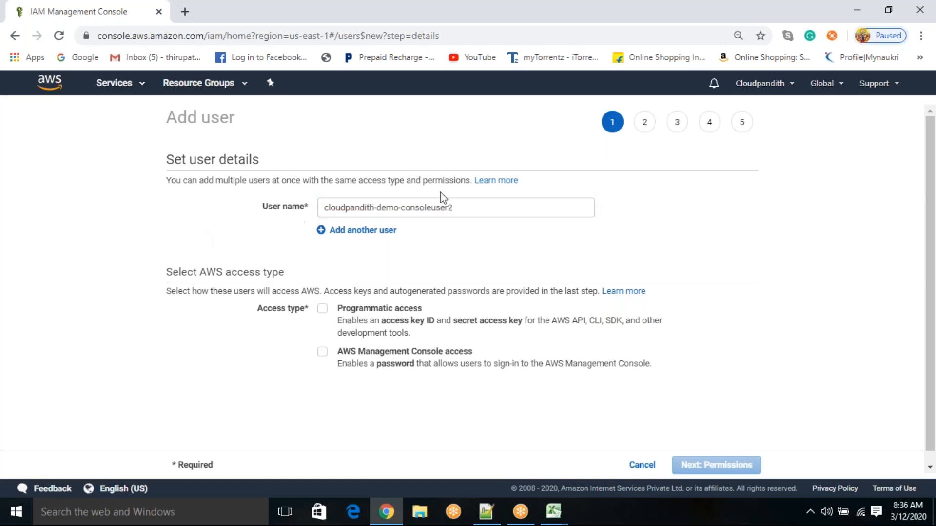
# Step: Grant the user AWS Management Console access with a custom password and enter the console password
pyautogui.scroll(-1, 449, 250)
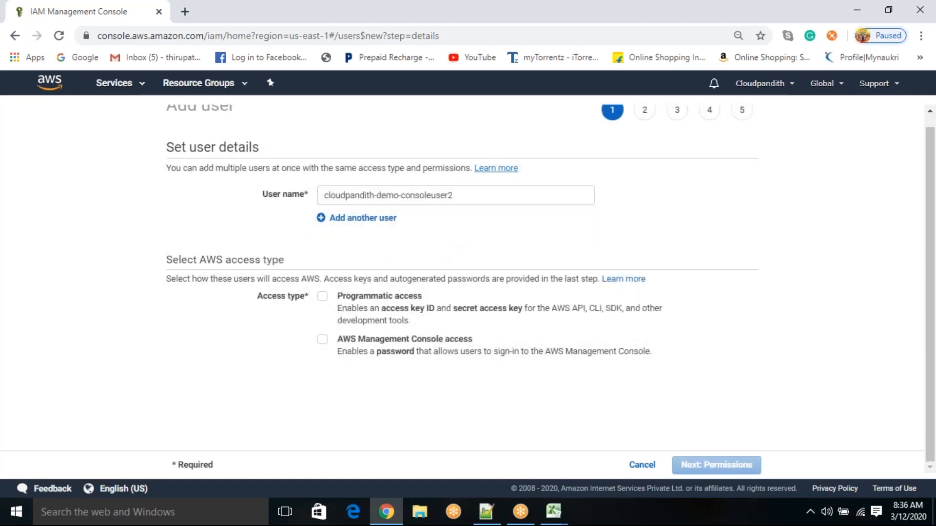
pyautogui.click(322, 340)
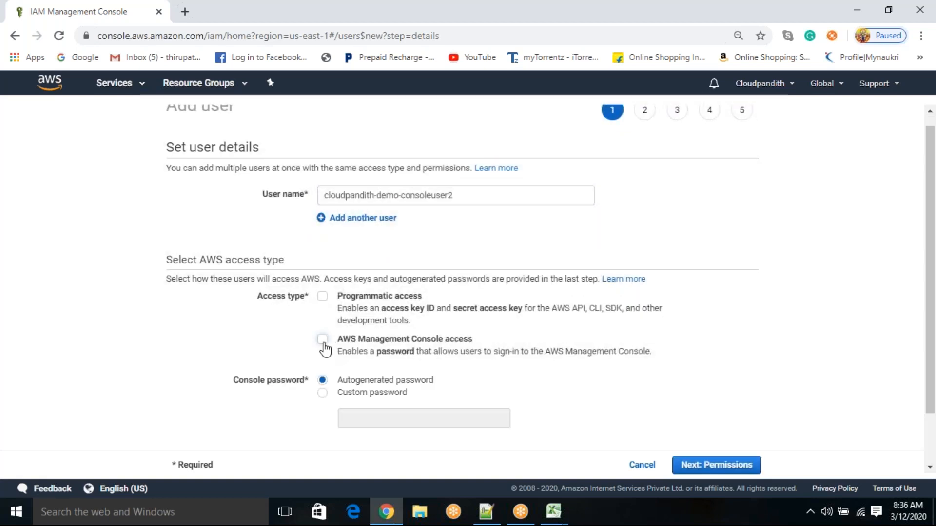
pyautogui.scroll(-1, 271, 383)
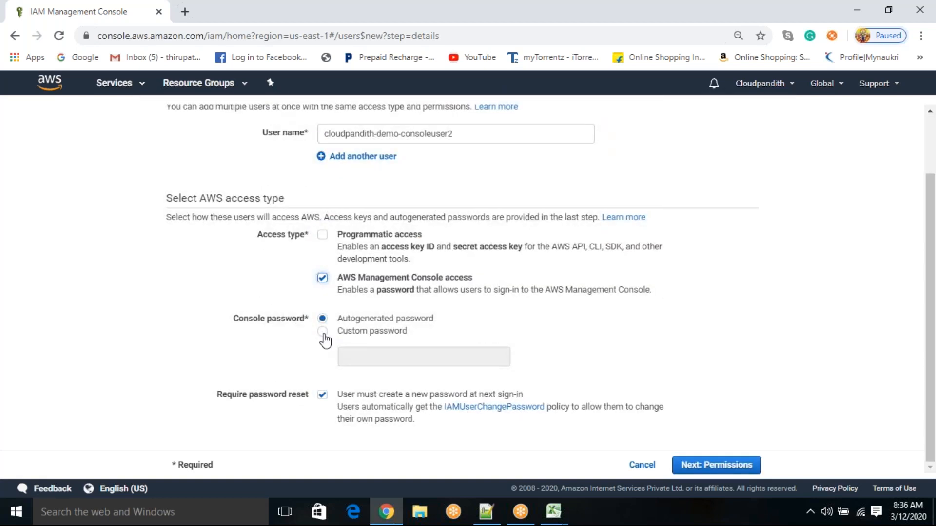
pyautogui.click(323, 333)
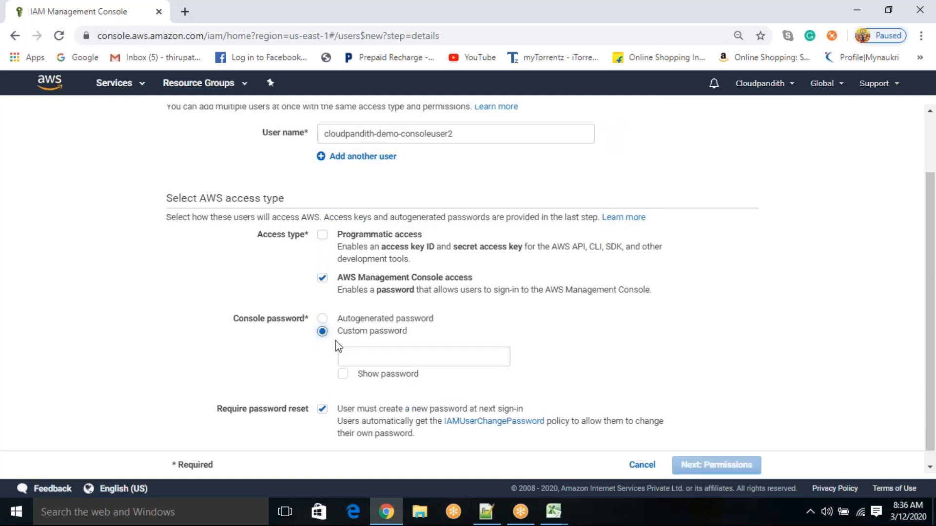
pyautogui.click(355, 361)
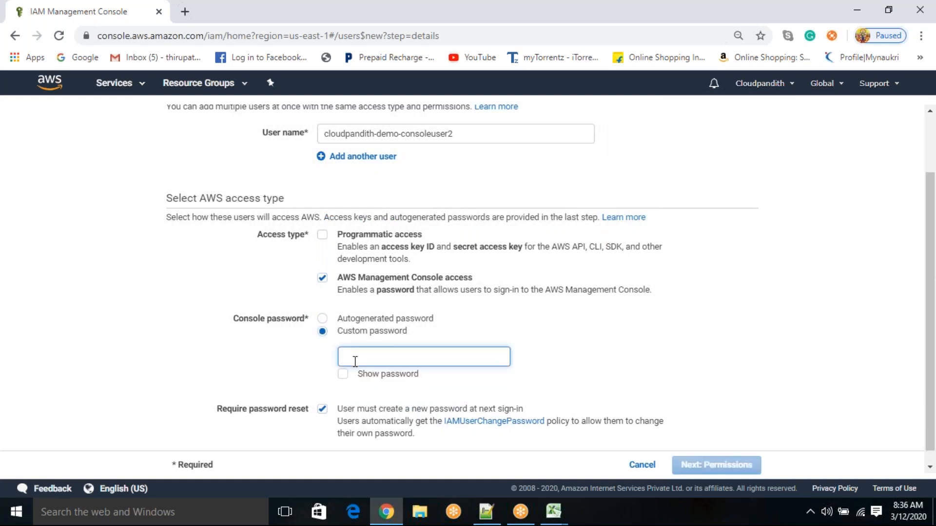
pyautogui.write('•')
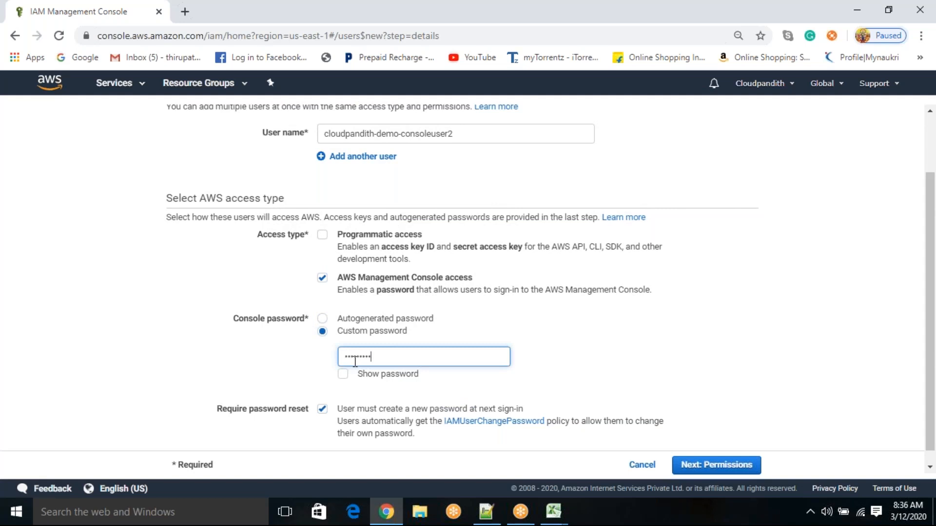
pyautogui.write('est@1234')
# Step: Check the custom password by showing and hiding it, and continue to the permissions stage with password reset still required
pyautogui.click(343, 374)
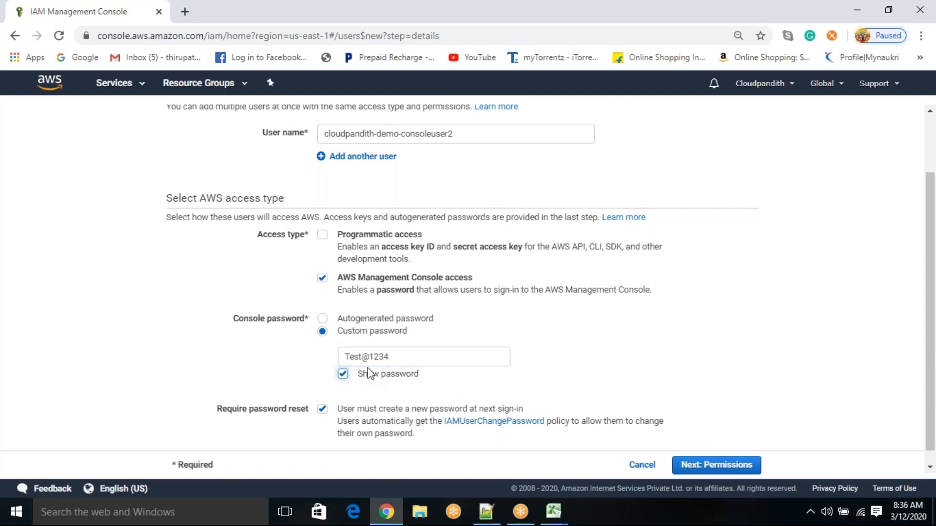
pyautogui.click(343, 375)
pyautogui.click(344, 374)
pyautogui.click(344, 374)
pyautogui.moveTo(339, 410); pyautogui.dragTo(535, 397)
pyautogui.click(344, 374)
pyautogui.click(343, 376)
pyautogui.click(713, 467)
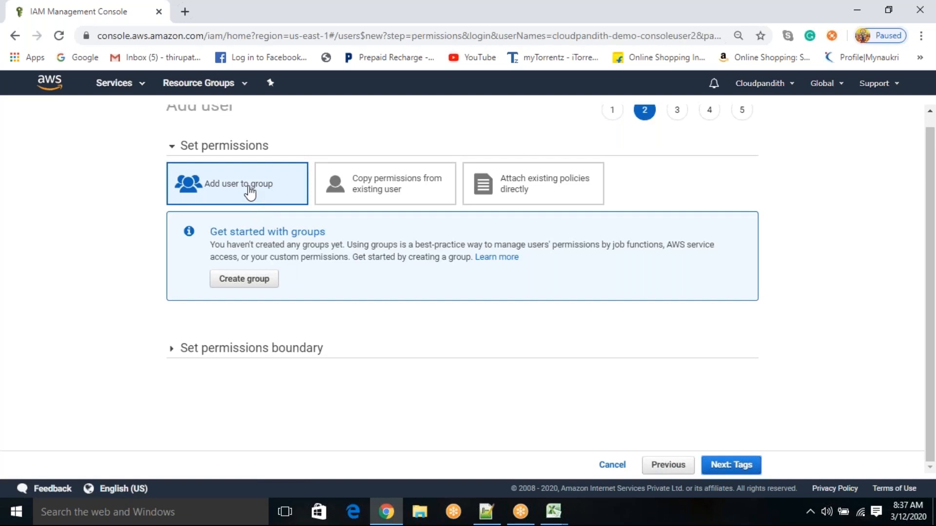
# Step: Look at the copy-permissions option, attach the existing AdministratorAccess policy directly to the user, and continue to the tags stage
pyautogui.click(371, 184)
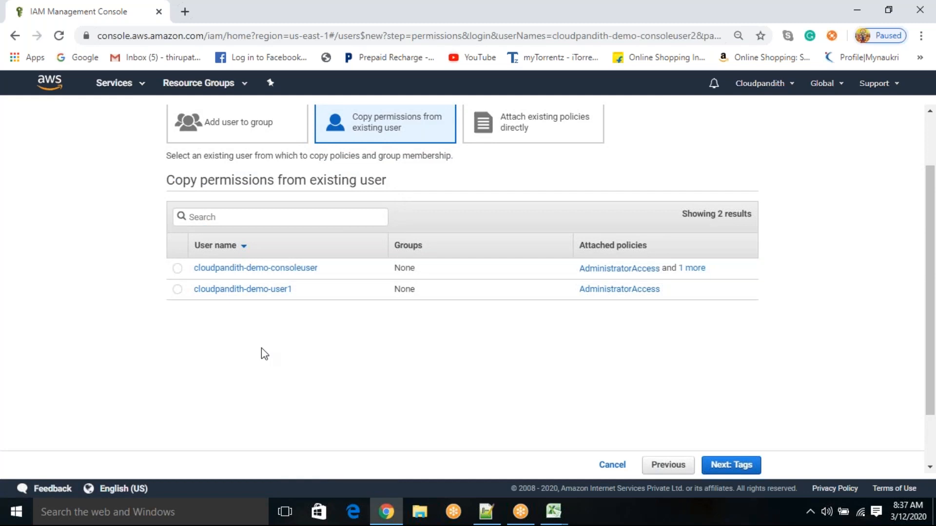
pyautogui.scroll(2, 262, 348)
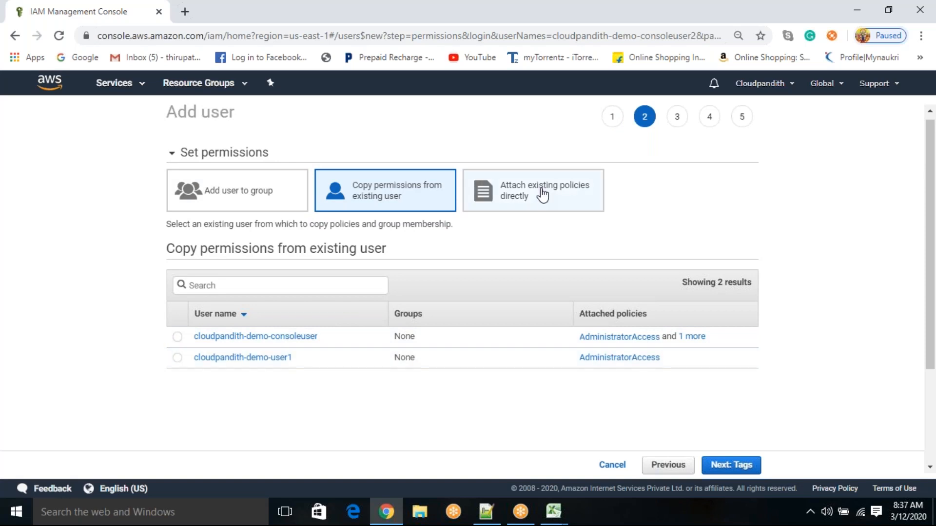
pyautogui.click(570, 213)
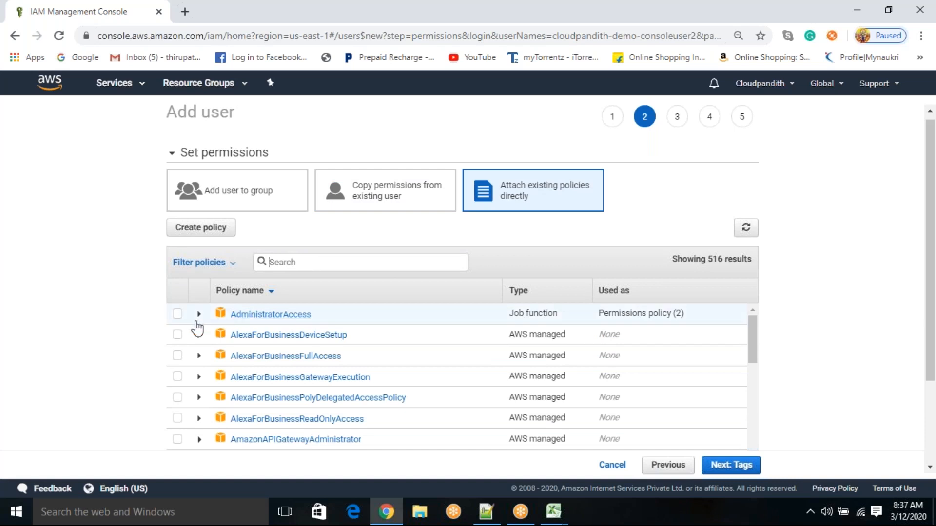
pyautogui.click(177, 314)
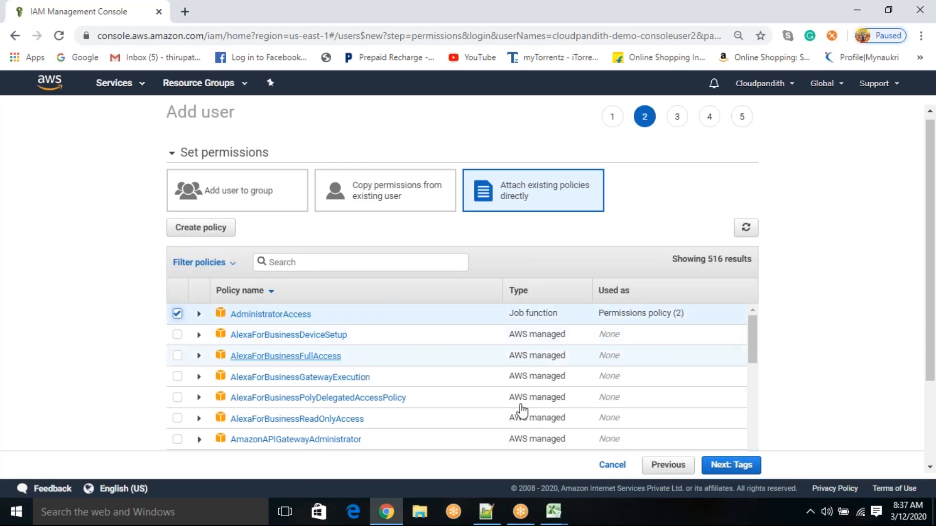
pyautogui.click(728, 466)
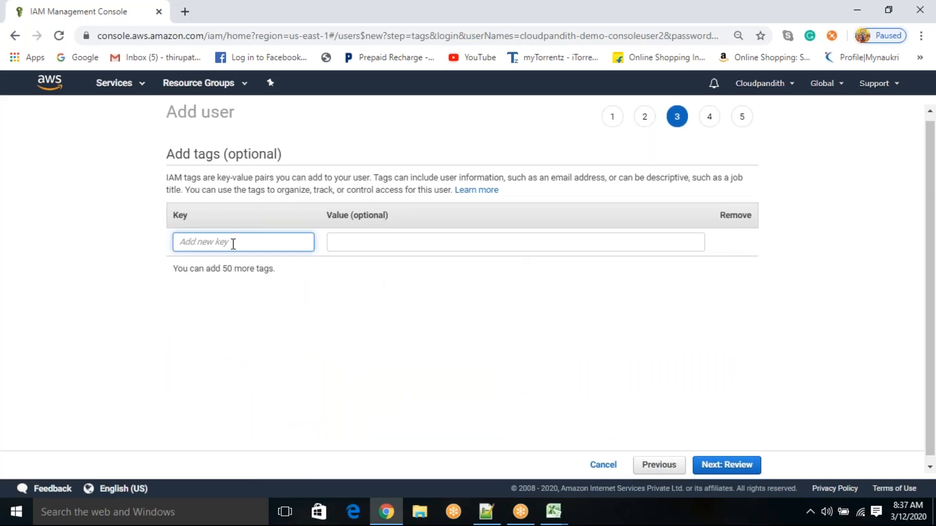
# Step: Add a user tag with the key created_by and the value cloudpandith
pyautogui.write('created_')
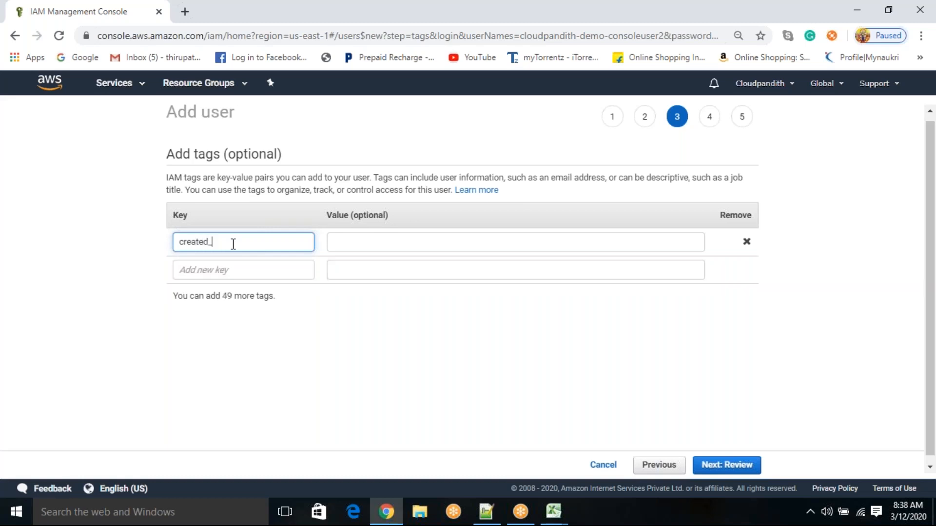
pyautogui.write('by')
pyautogui.press('Tab')
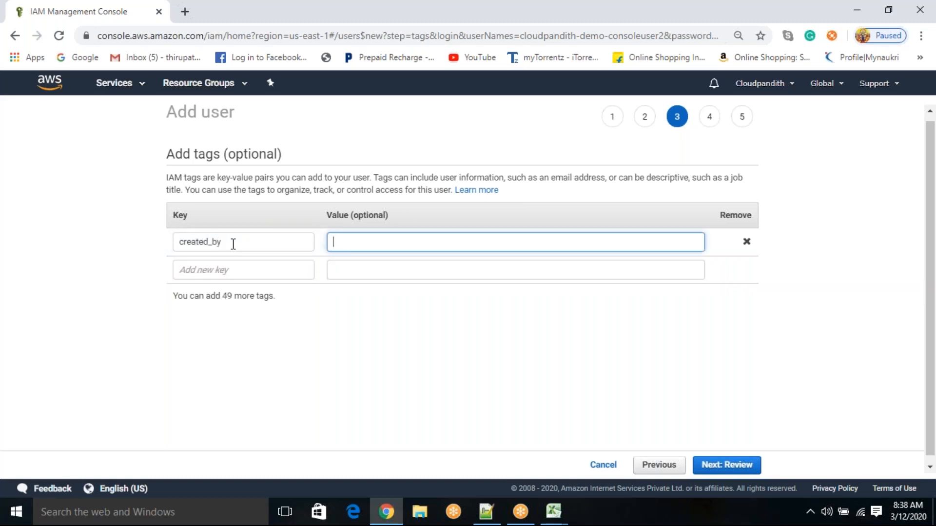
pyautogui.write('cloudpandith')
# Step: Add a second user tag with the key created_on and the value thursday
pyautogui.click(219, 267)
pyautogui.write('create')
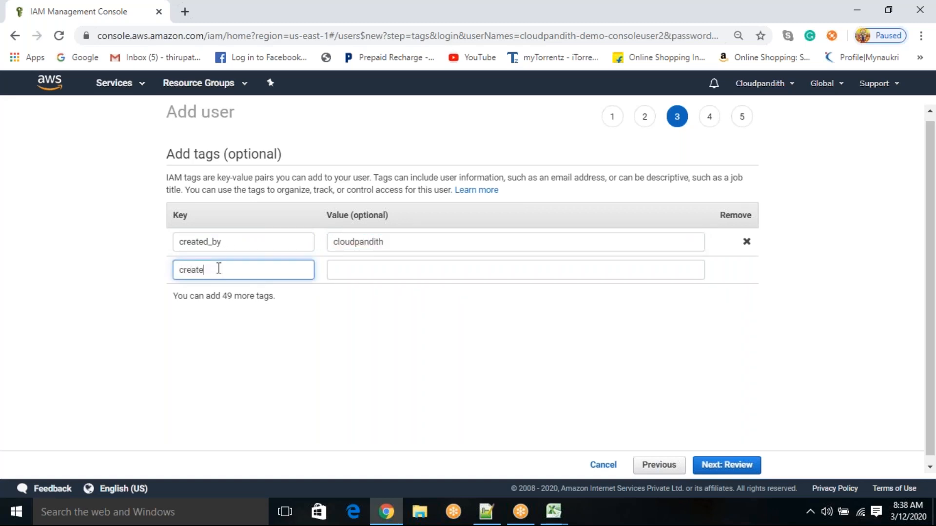
pyautogui.write('d_on')
pyautogui.press('Tab')
pyautogui.write('thursday')
pyautogui.click(317, 303)
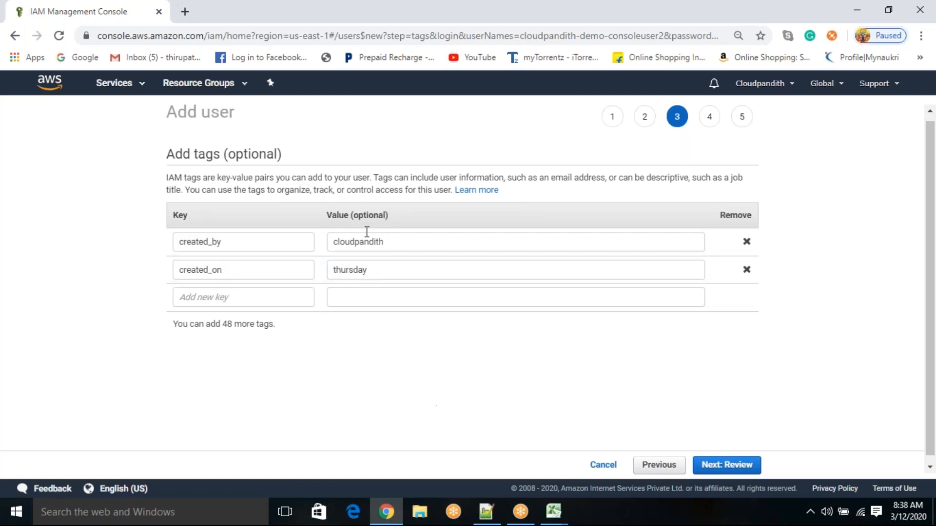
# Step: Continue to the review stage and create the user cloudpandith-demo-consoleuser2
pyautogui.click(732, 466)
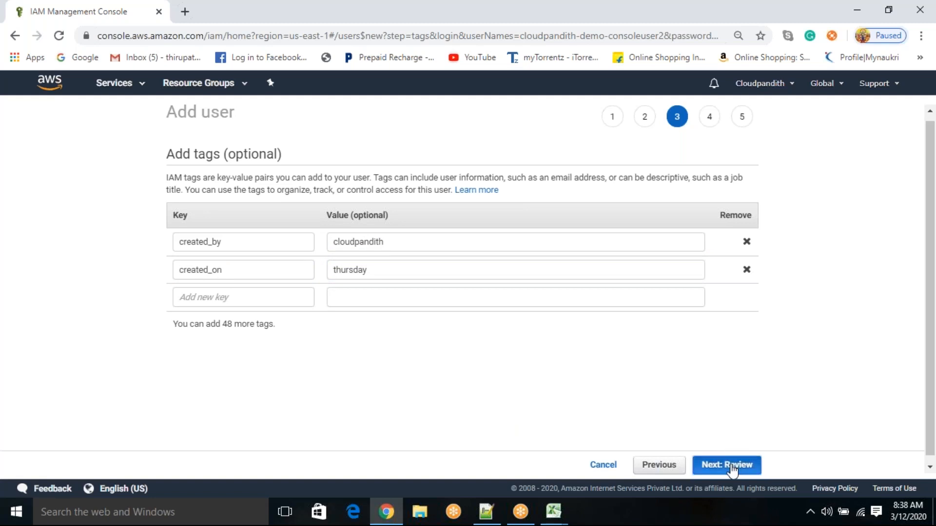
pyautogui.click(732, 462)
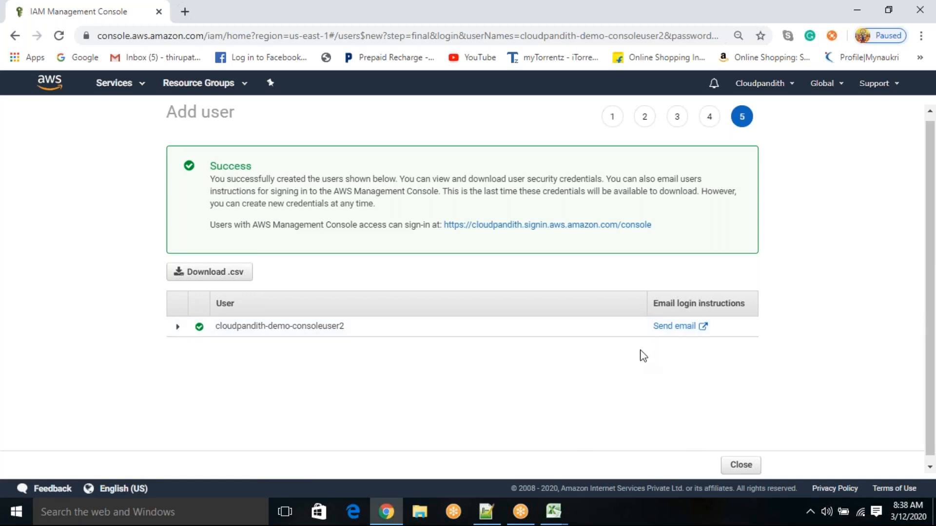
# Step: Switch to Notepad++ with the note about creating a user with a custom password
pyautogui.click(496, 522)
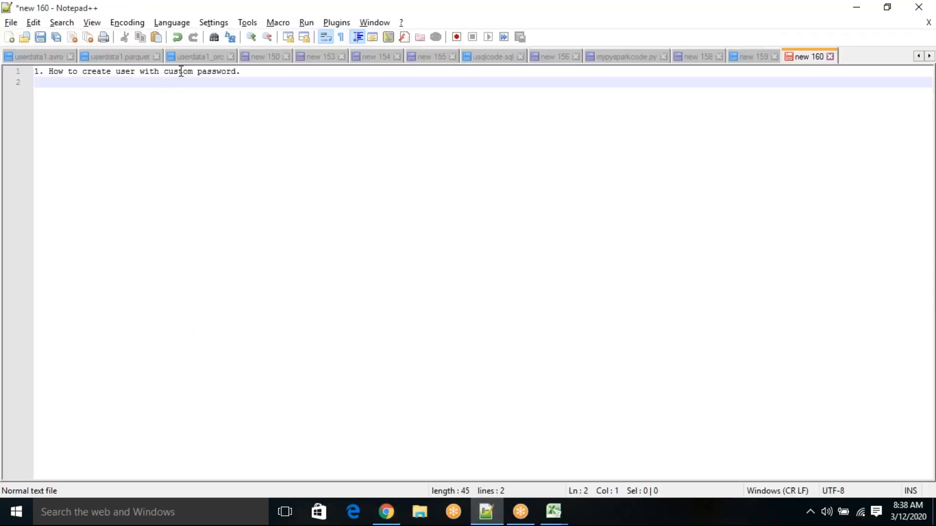